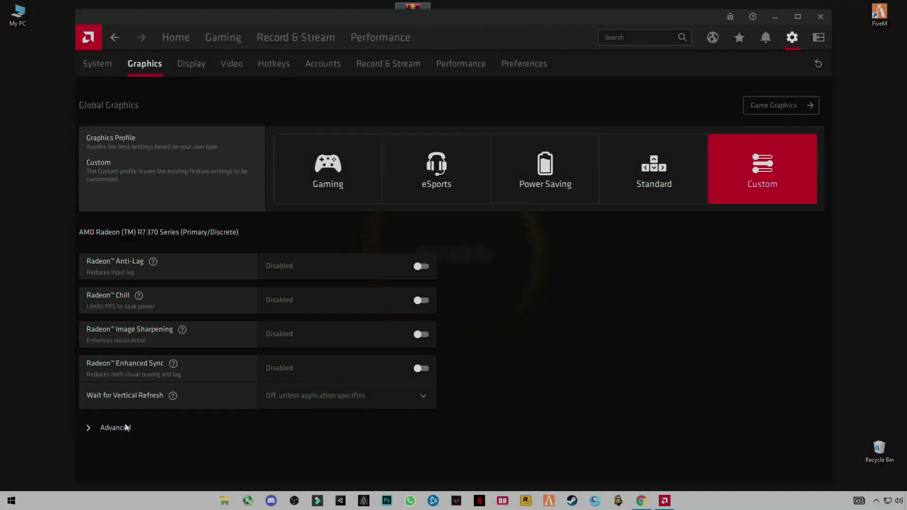
Expand Advanced graphics and review frame rate, anti-aliasing, texture filtering and tessellation settings.
{"action": "left_click", "coordinate": [122, 427]}
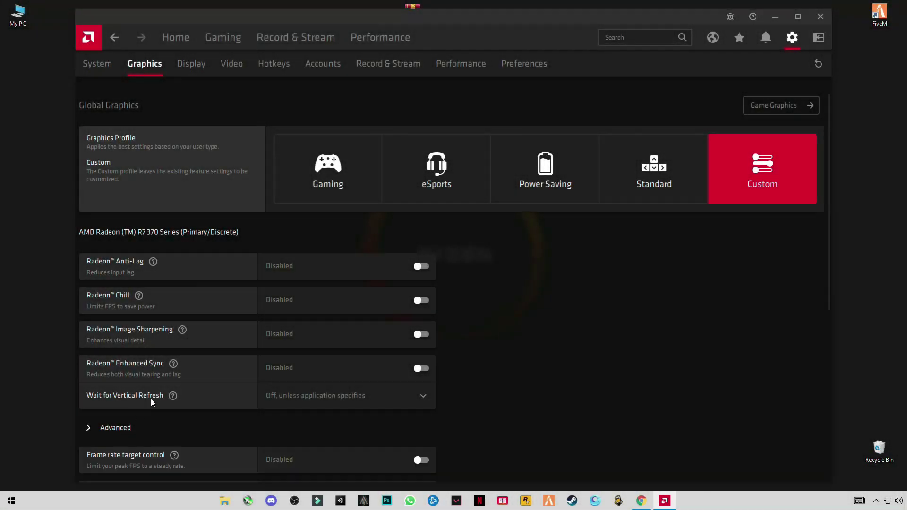
{"action": "scroll", "coordinate": [417, 197], "scroll_direction": "down", "scroll_amount": 3}
{"action": "scroll", "coordinate": [418, 201], "scroll_direction": "down", "scroll_amount": 4}
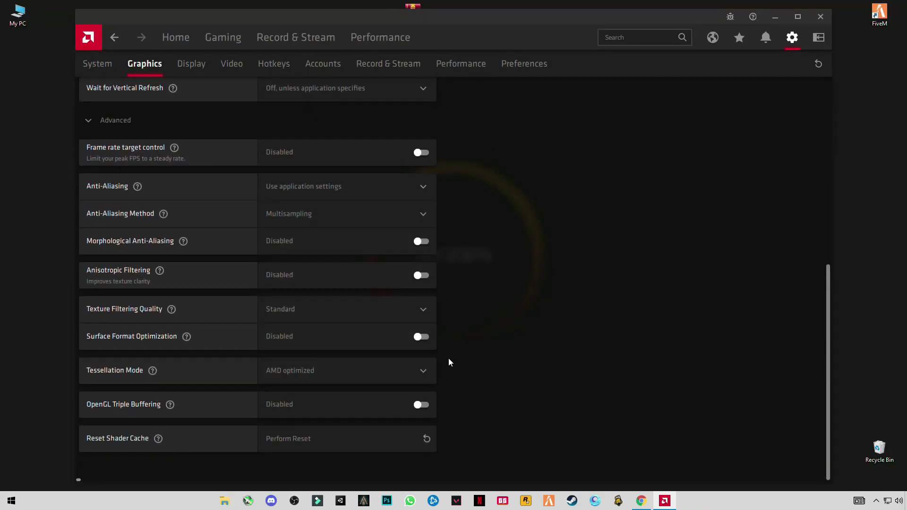
{"action": "scroll", "coordinate": [399, 429], "scroll_direction": "up", "scroll_amount": 7}
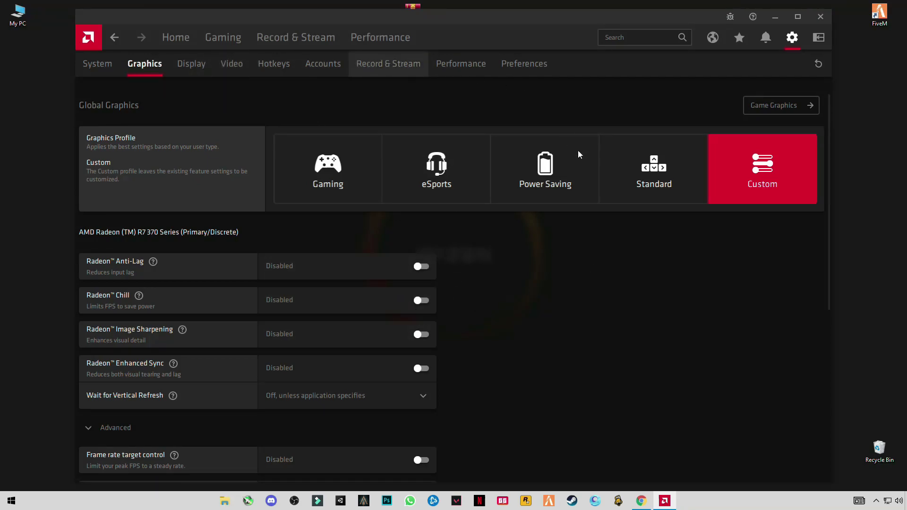
Review the Record & Stream settings: 1080p 60 fps AVC recording, 720p streaming, Instant Replay.
{"action": "scroll", "coordinate": [419, 239], "scroll_direction": "down", "scroll_amount": 3}
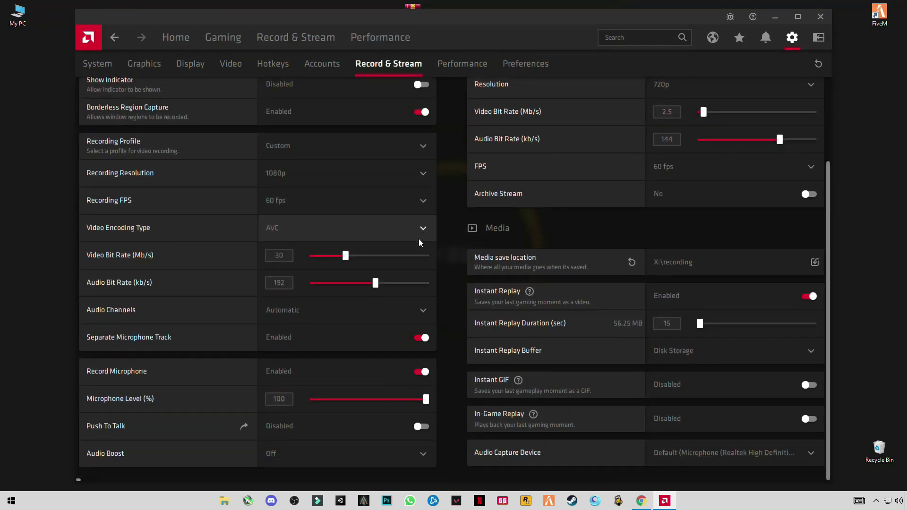
{"action": "scroll", "coordinate": [438, 279], "scroll_direction": "up", "scroll_amount": 1}
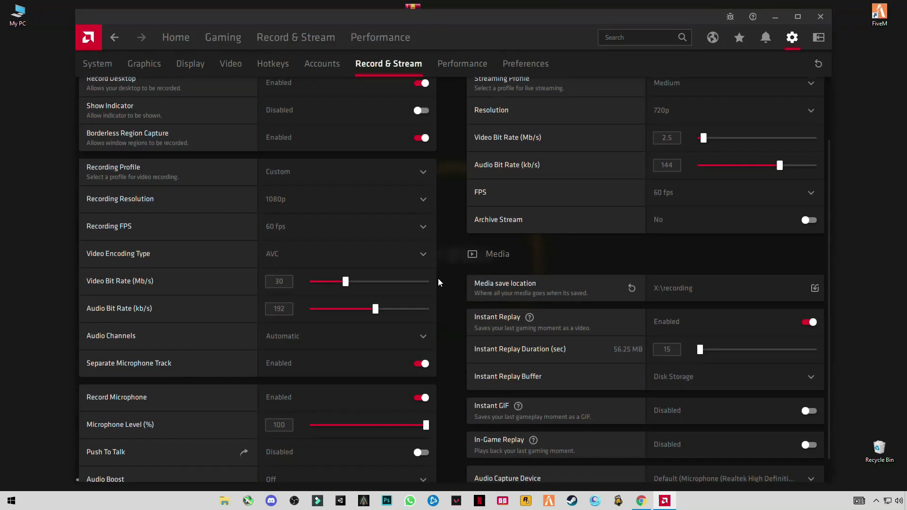
{"action": "scroll", "coordinate": [438, 282], "scroll_direction": "up", "scroll_amount": 2}
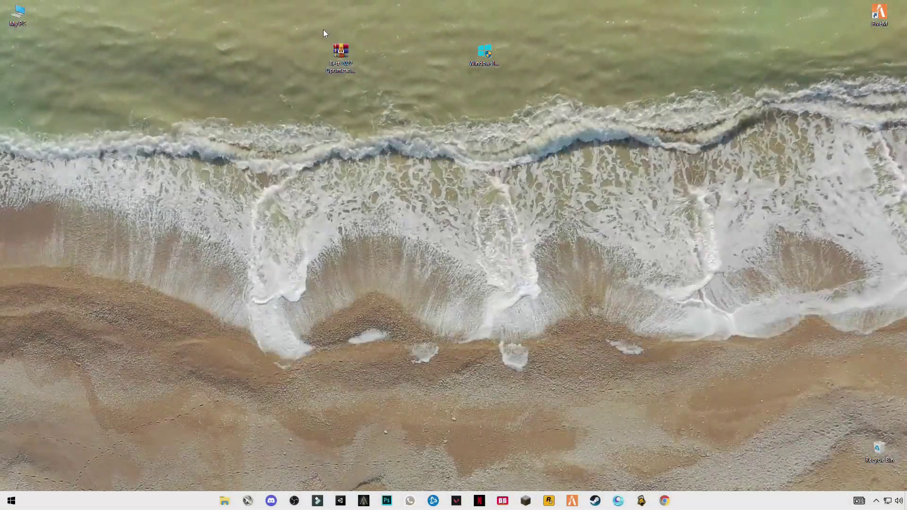
Extract the Best 2022 Optimization Pack archive onto the desktop and open its folder.
{"action": "left_click_drag", "start_coordinate": [324, 29], "coordinate": [347, 53]}
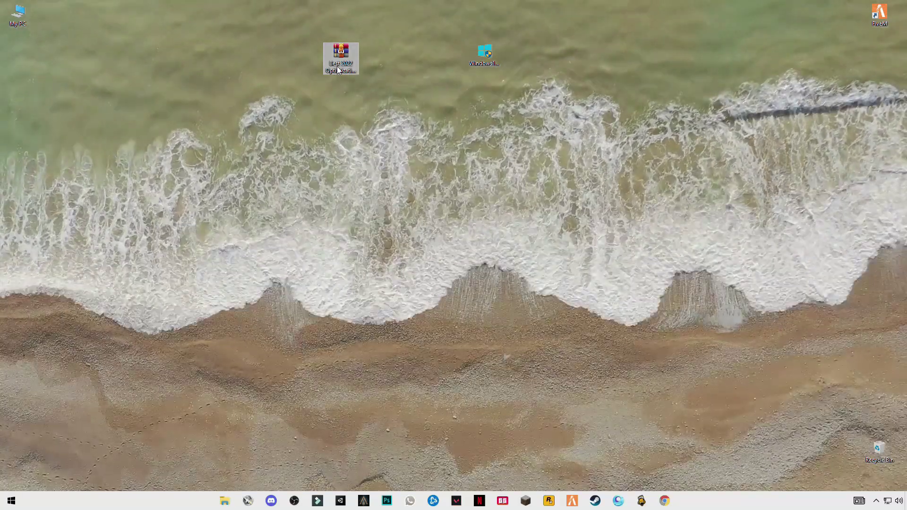
{"action": "right_click", "coordinate": [337, 67]}
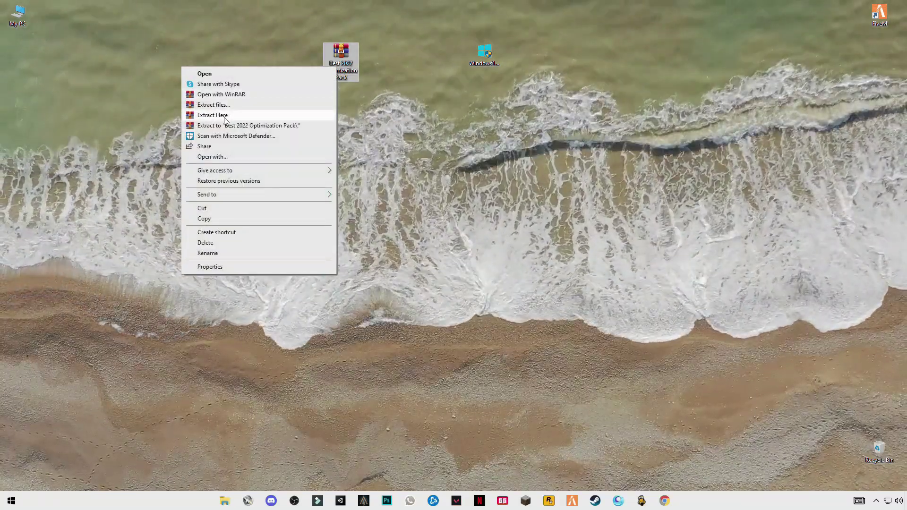
{"action": "left_click", "coordinate": [225, 116]}
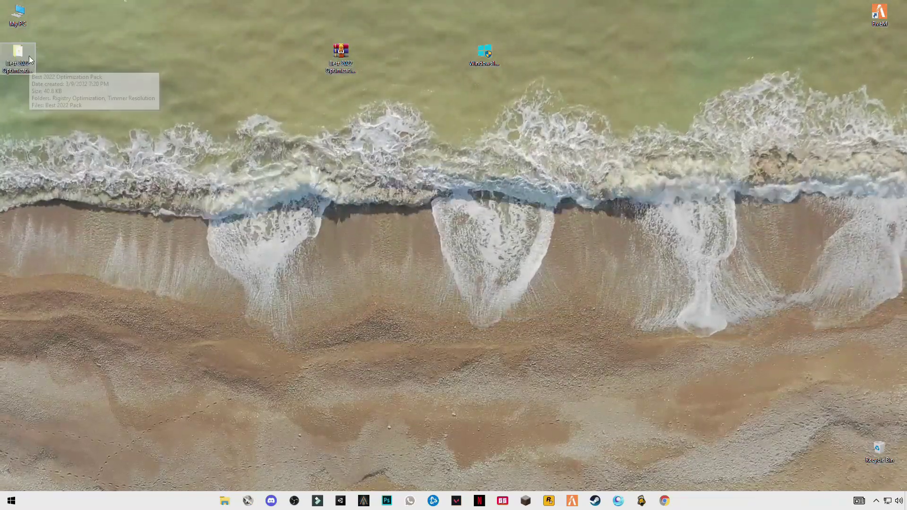
{"action": "double_click", "coordinate": [17, 56]}
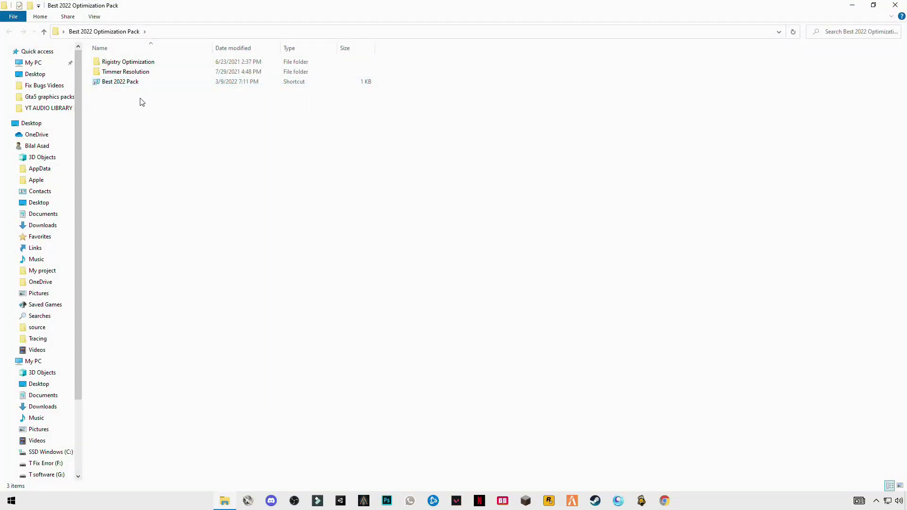
Merge CPU boost.reg from Rigistry Optimization > CPU Speed Boost into the registry.
{"action": "double_click", "coordinate": [125, 66]}
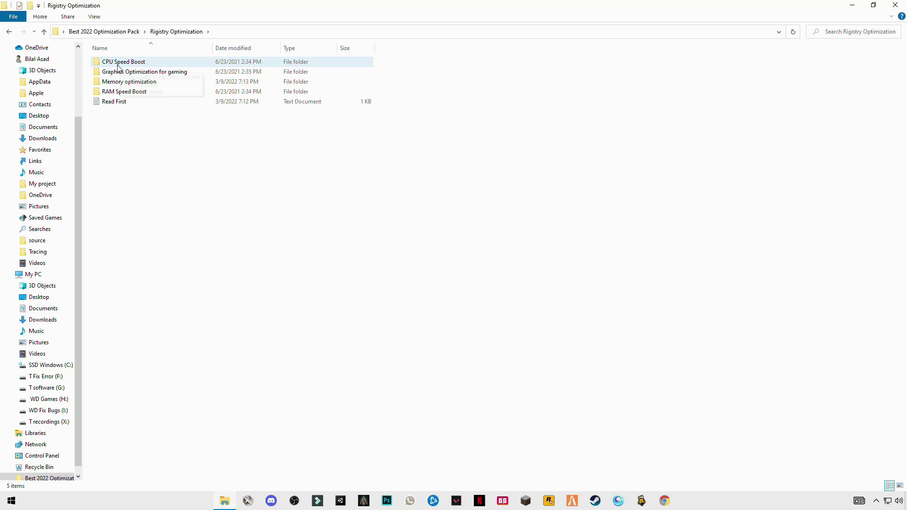
{"action": "double_click", "coordinate": [122, 64]}
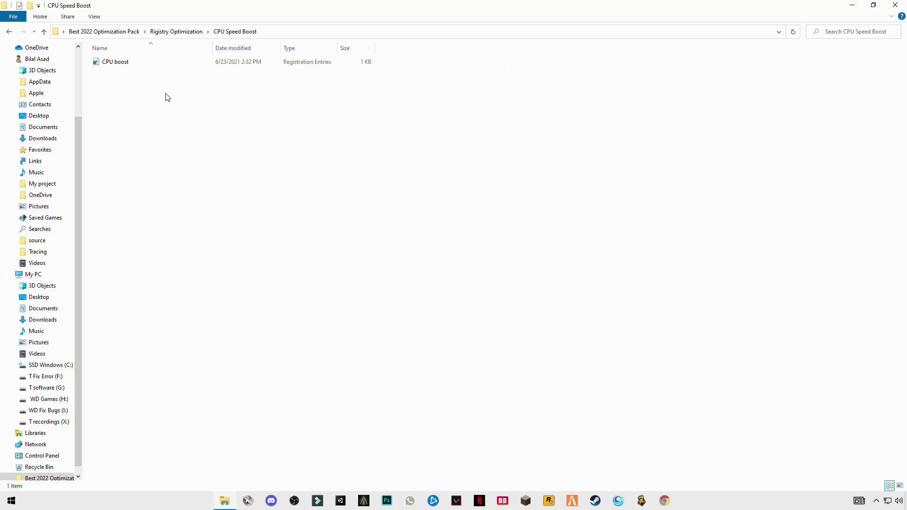
{"action": "double_click", "coordinate": [115, 65]}
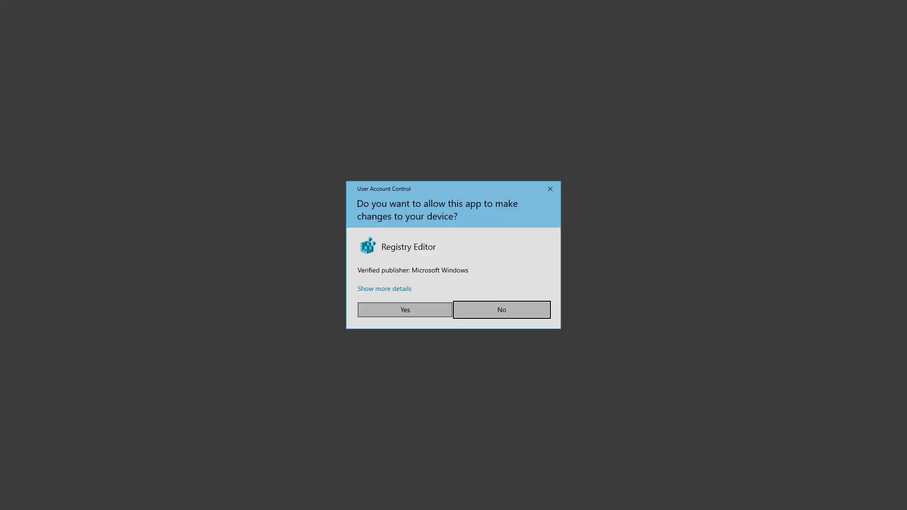
{"action": "left_click", "coordinate": [413, 315]}
{"action": "left_click", "coordinate": [532, 266]}
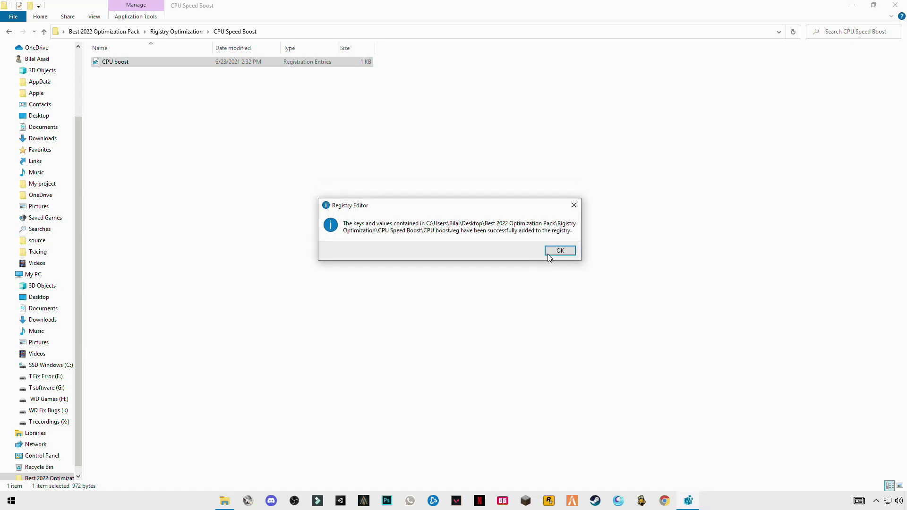
{"action": "left_click", "coordinate": [560, 252]}
Merge Graphics Optimize.reg and memory optimze.reg into the registry, confirming each prompt.
{"action": "left_click", "coordinate": [9, 32]}
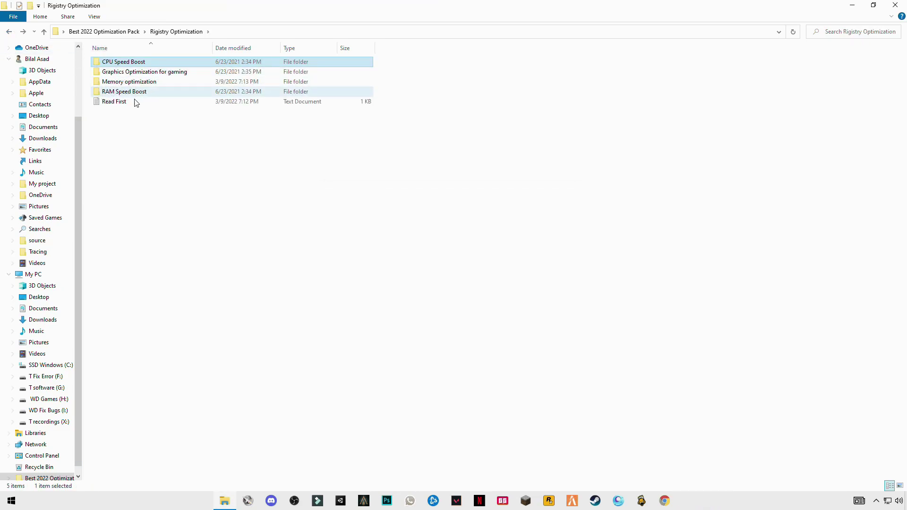
{"action": "double_click", "coordinate": [128, 74]}
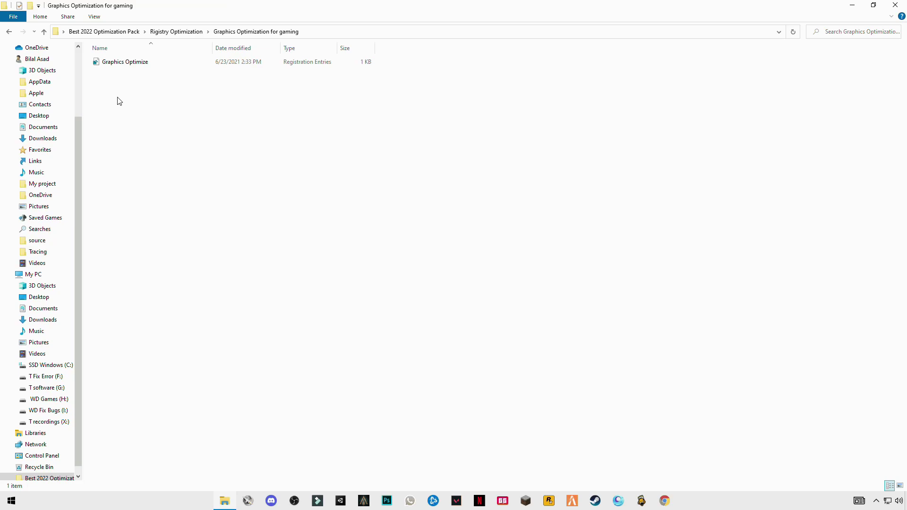
{"action": "double_click", "coordinate": [126, 63]}
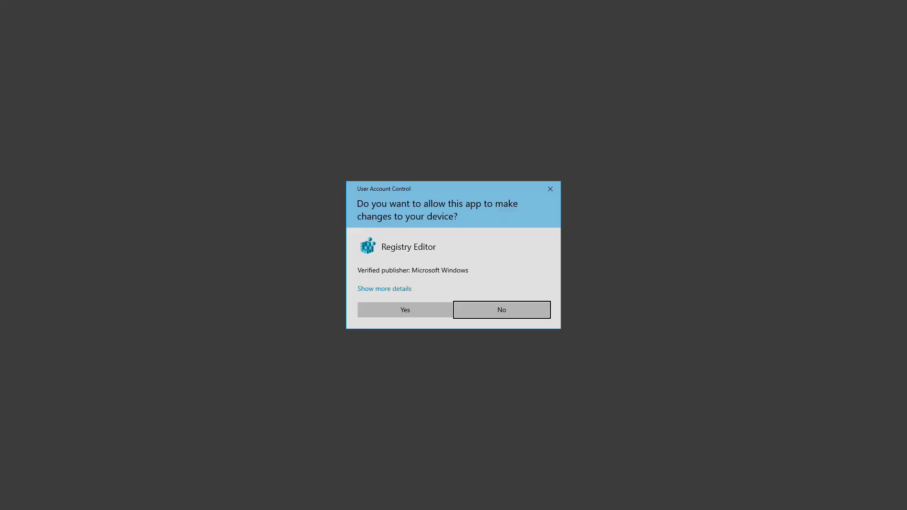
{"action": "left_click", "coordinate": [405, 309]}
{"action": "left_click", "coordinate": [524, 263]}
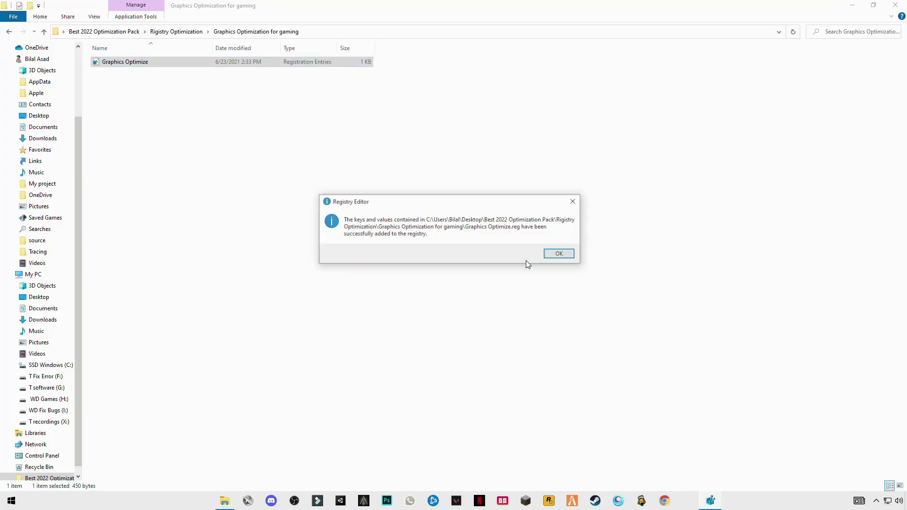
{"action": "left_click", "coordinate": [548, 255]}
{"action": "left_click", "coordinate": [10, 31]}
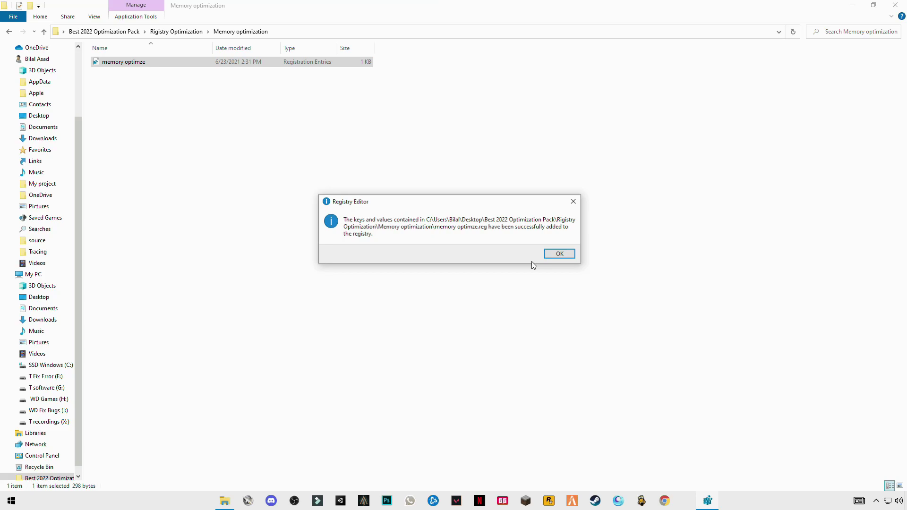
{"action": "left_click", "coordinate": [553, 253]}
Merge the RAM Speed Boost registry file, then return to Rigistry Optimization.
{"action": "left_click", "coordinate": [9, 31]}
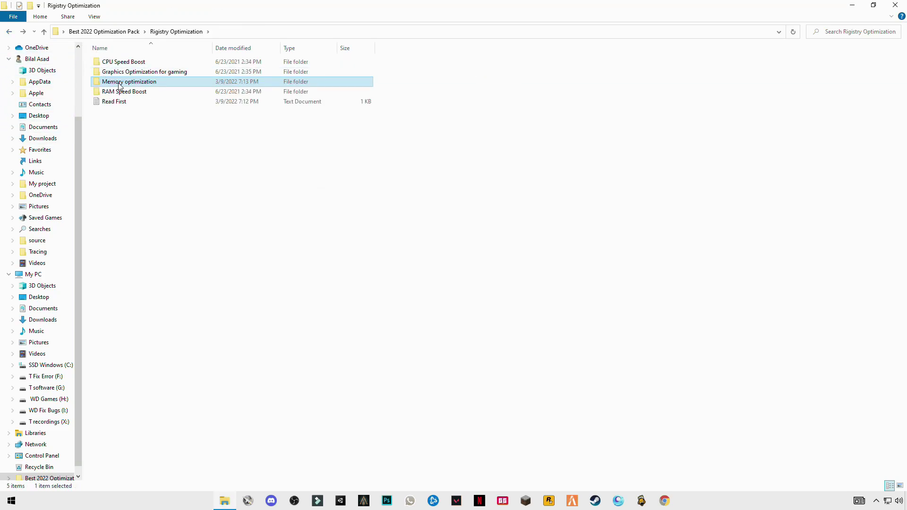
{"action": "left_click", "coordinate": [124, 92]}
{"action": "double_click", "coordinate": [124, 92]}
{"action": "double_click", "coordinate": [118, 62]}
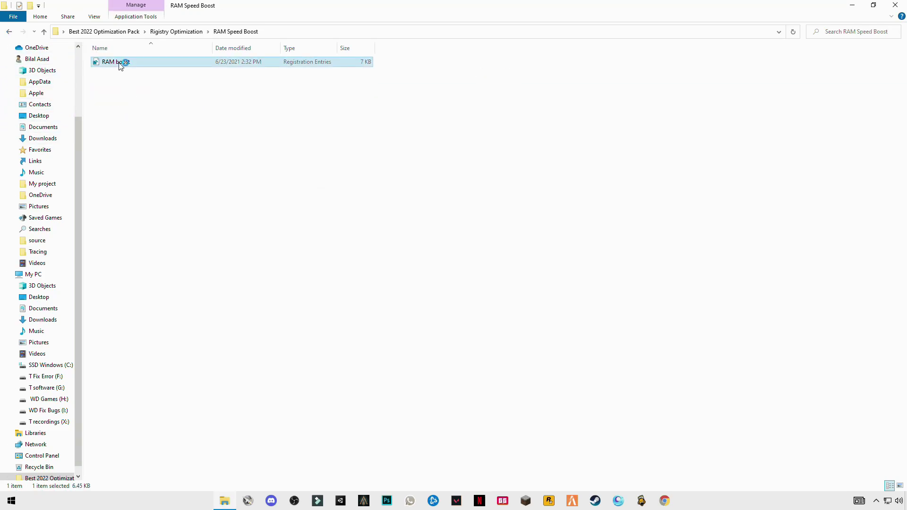
{"action": "left_click", "coordinate": [405, 309]}
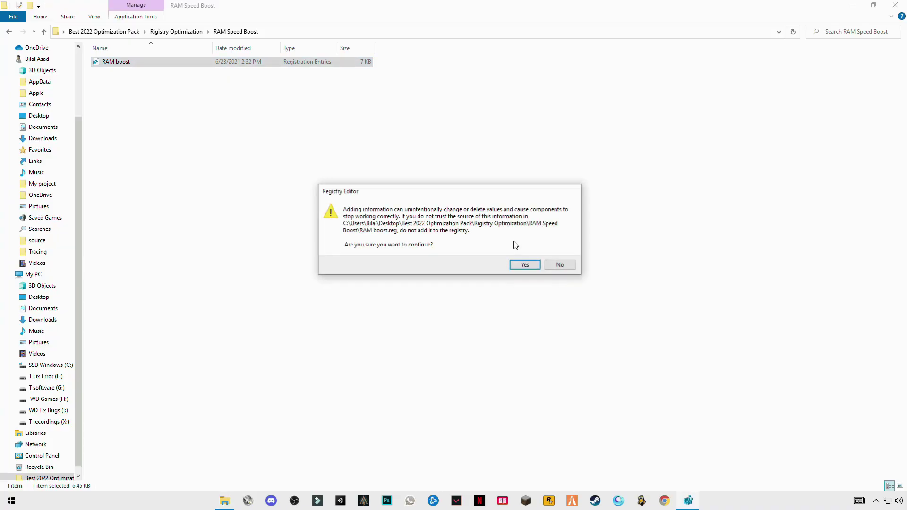
{"action": "left_click", "coordinate": [523, 265]}
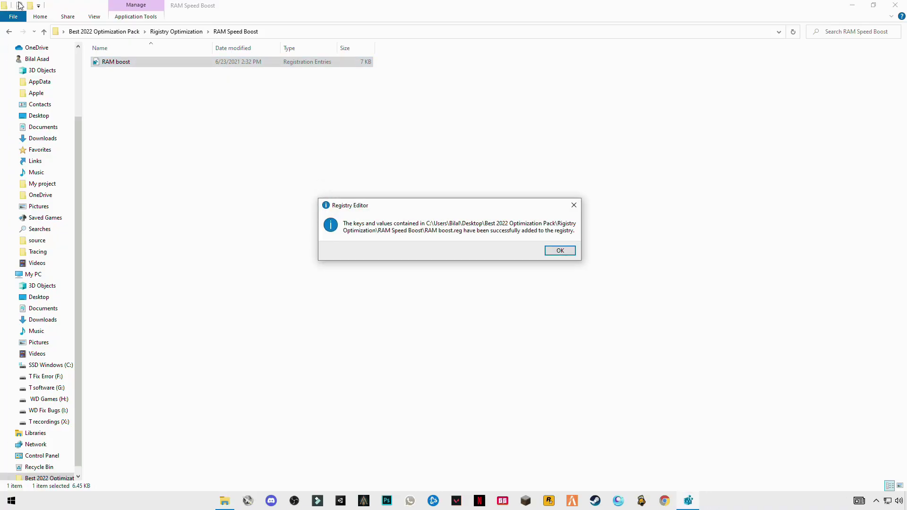
{"action": "left_click", "coordinate": [561, 251]}
{"action": "left_click", "coordinate": [9, 31]}
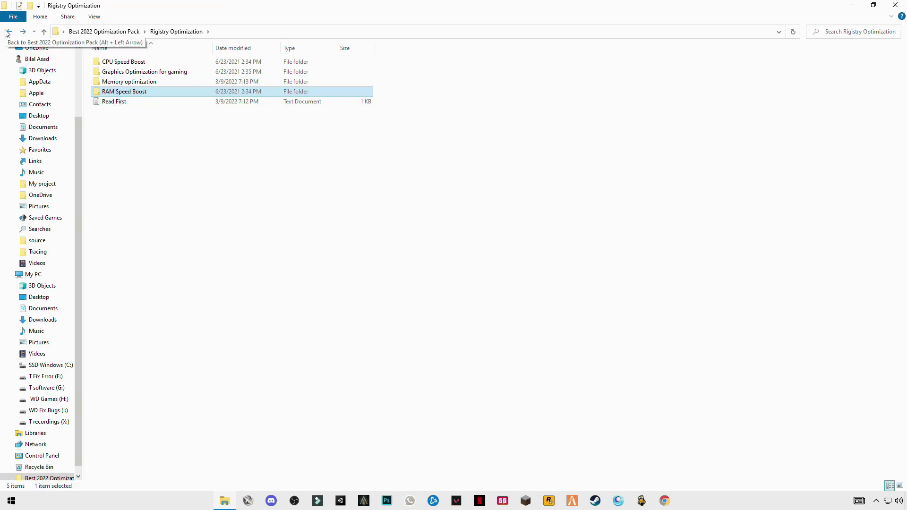
Open the 'cmd code for timer resolution' note from the Timmer Resolution folder.
{"action": "left_click", "coordinate": [8, 32]}
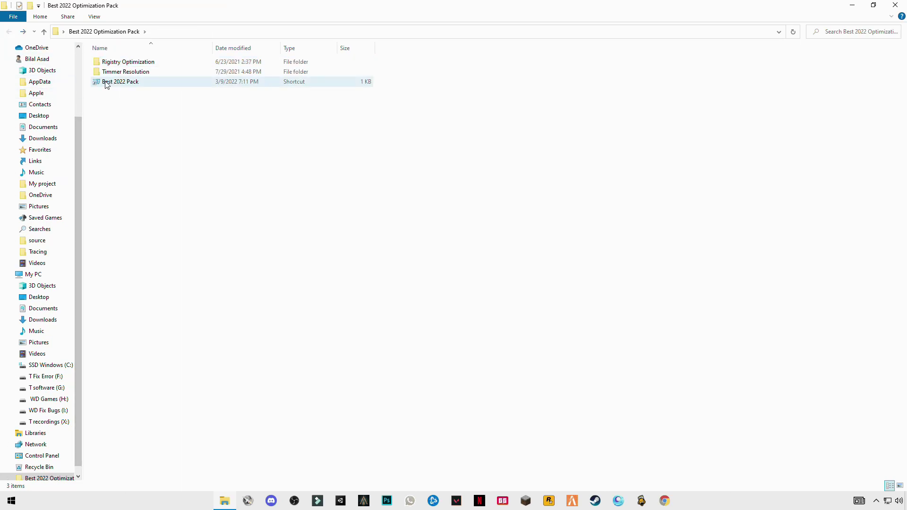
{"action": "double_click", "coordinate": [121, 73]}
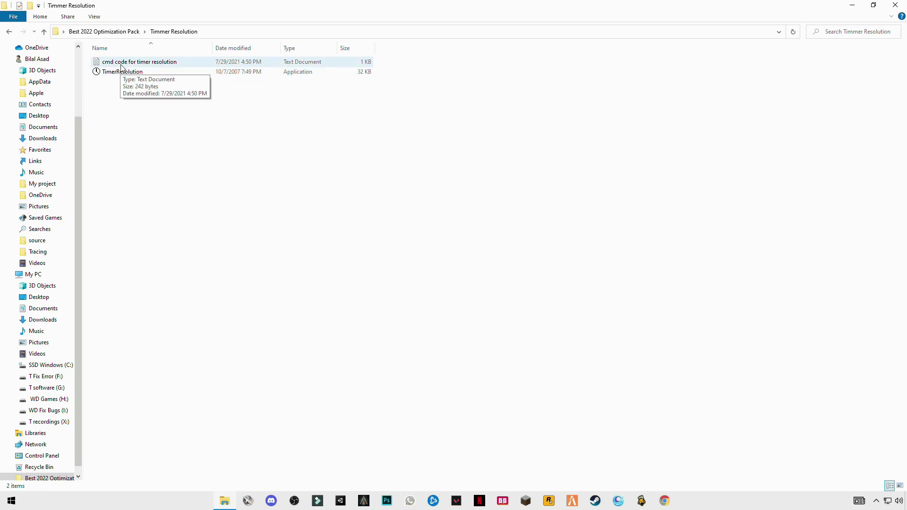
{"action": "double_click", "coordinate": [151, 64]}
Copy the note's three bcdedit command lines to the clipboard.
{"action": "left_click_drag", "start_coordinate": [498, 210], "coordinate": [330, 123]}
{"action": "left_click_drag", "start_coordinate": [318, 243], "coordinate": [180, 208]}
{"action": "key", "text": "ctrl+c"}
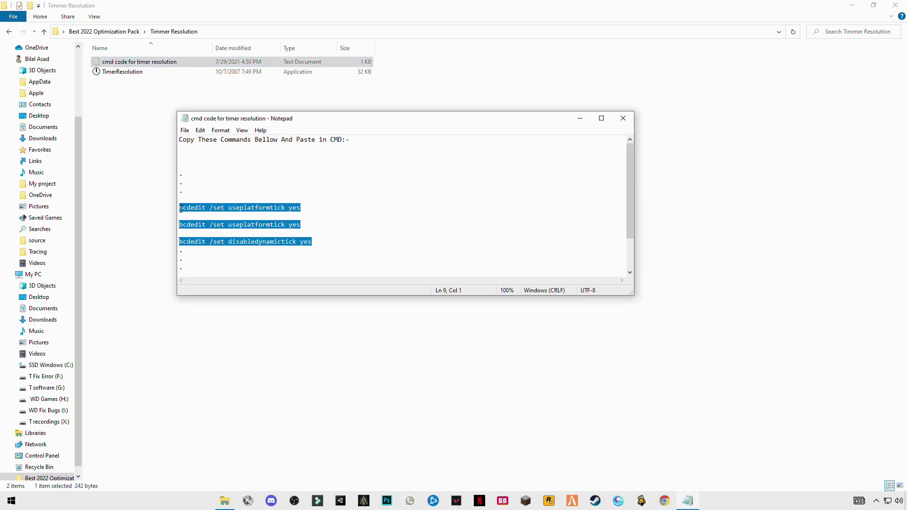
{"action": "right_click", "coordinate": [196, 207]}
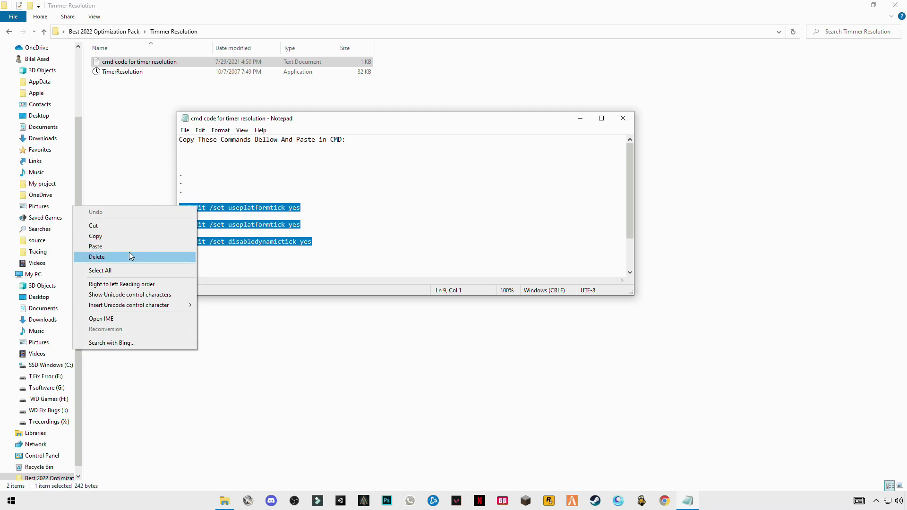
{"action": "left_click", "coordinate": [96, 236]}
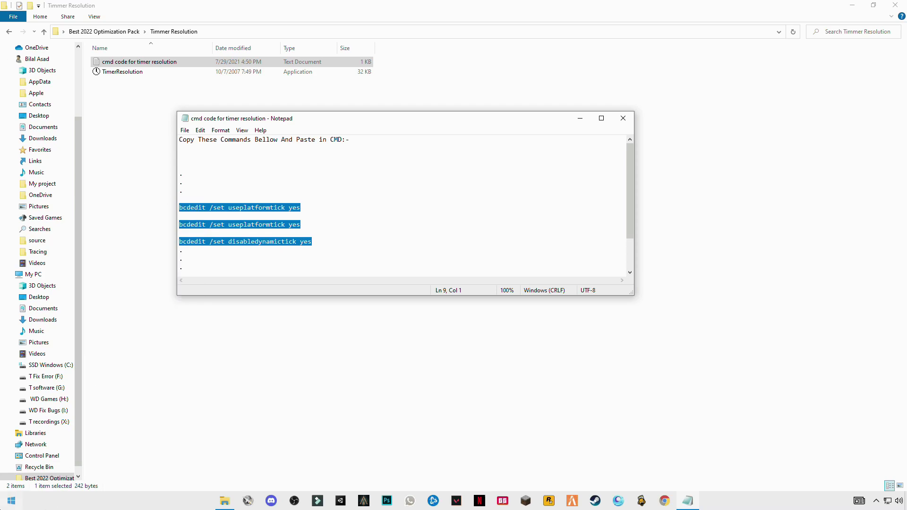
Launch Command Prompt as administrator from a 'cmd' Start search.
{"action": "key", "text": "super"}
{"action": "type", "text": "c"}
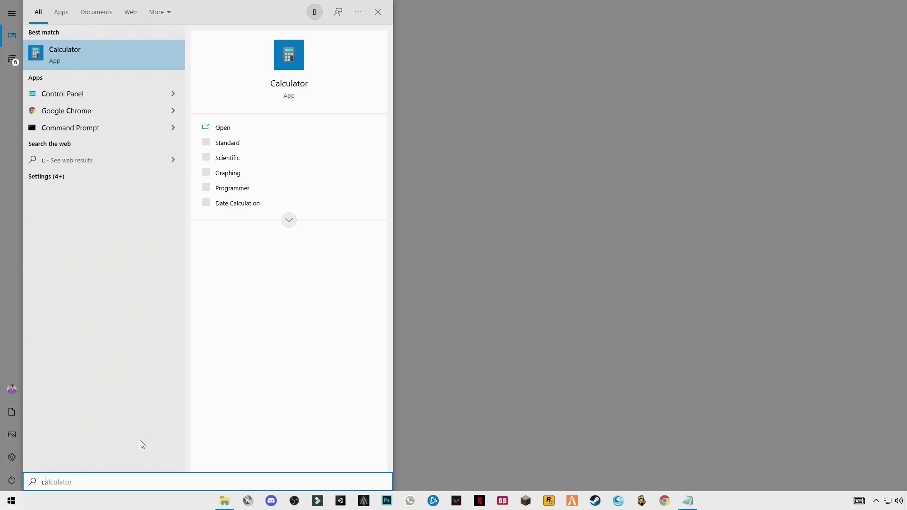
{"action": "type", "text": "md"}
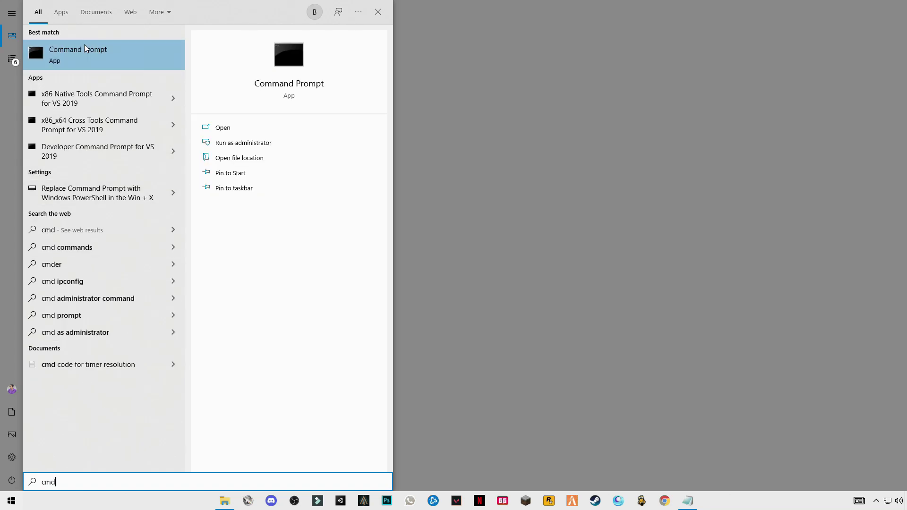
{"action": "right_click", "coordinate": [87, 52]}
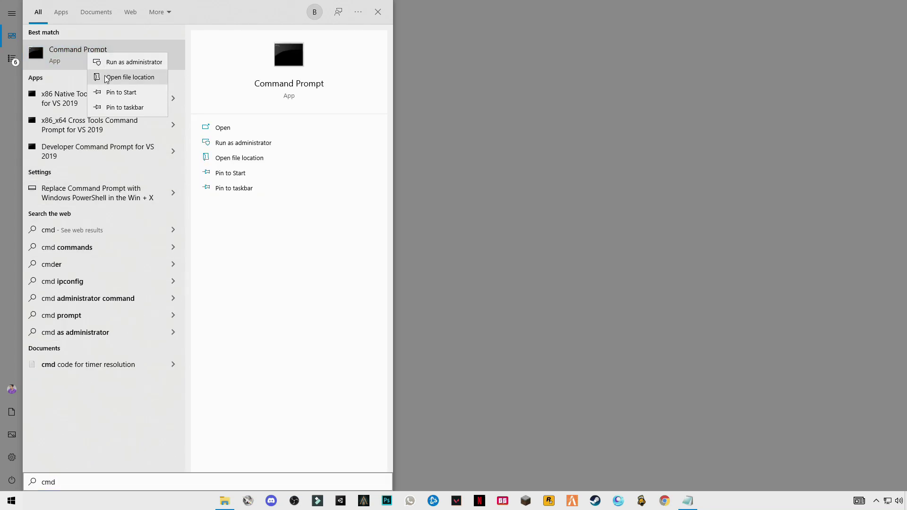
{"action": "left_click", "coordinate": [141, 62]}
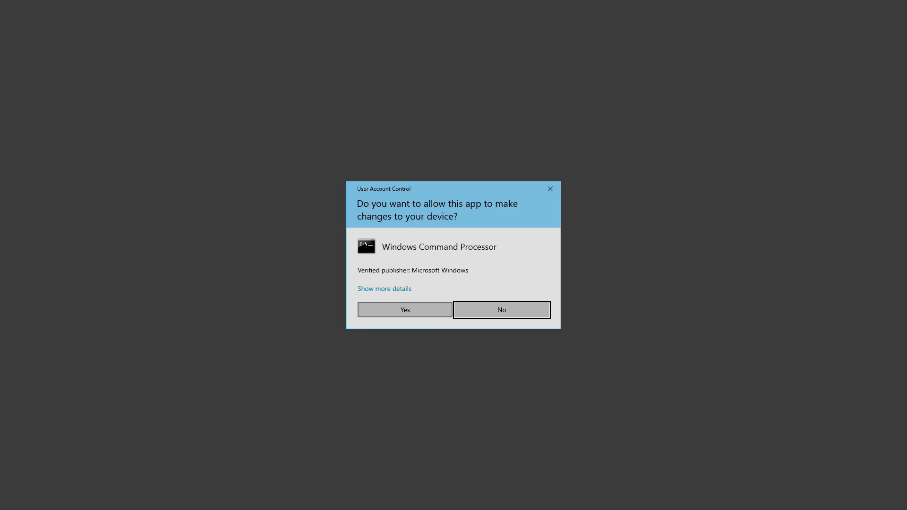
{"action": "key", "text": "Escape"}
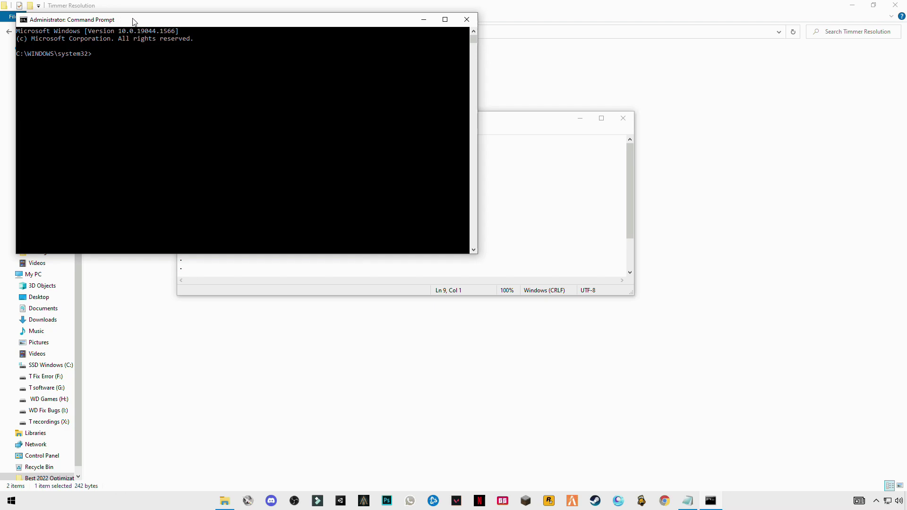
Paste and run the three bcdedit timer commands in the admin console.
{"action": "left_click_drag", "start_coordinate": [134, 21], "coordinate": [326, 108]}
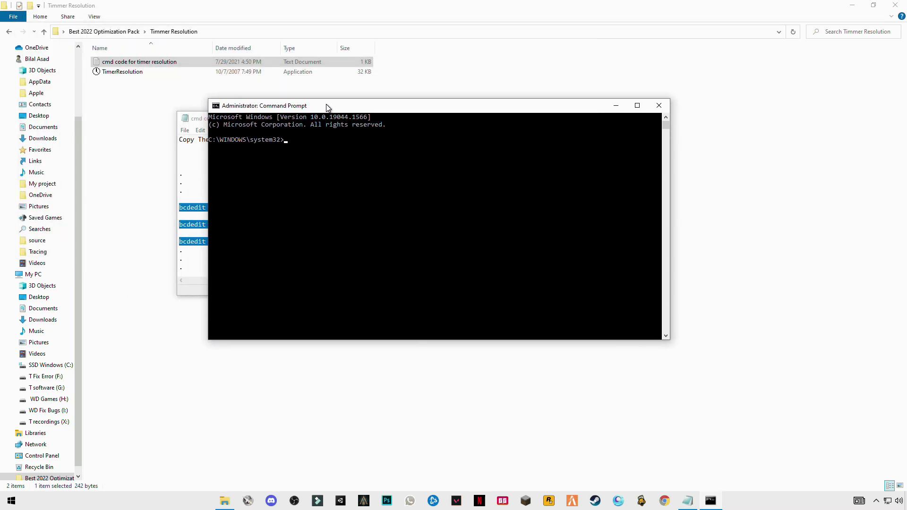
{"action": "left_click", "coordinate": [293, 140]}
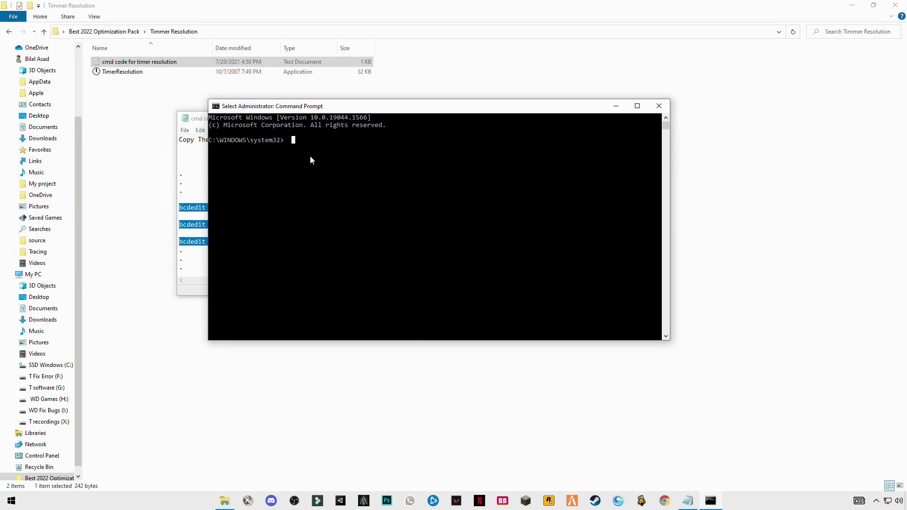
{"action": "right_click", "coordinate": [310, 155]}
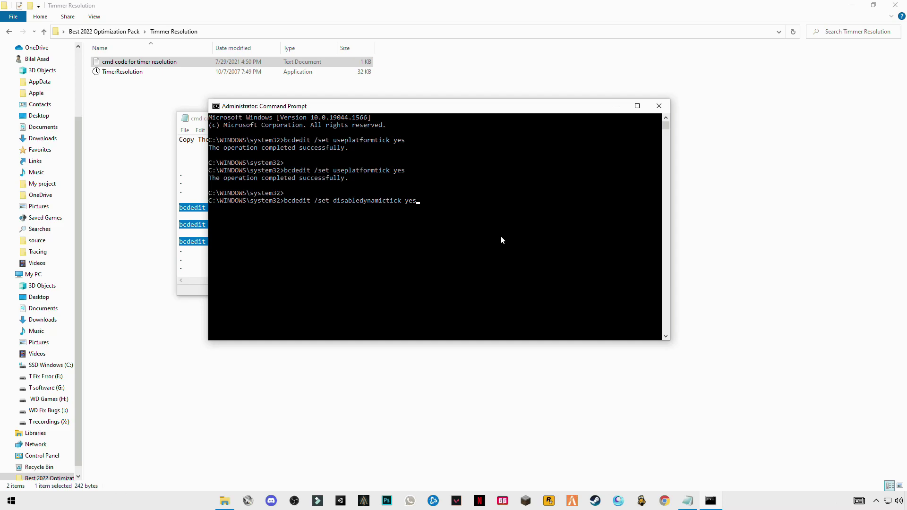
{"action": "key", "text": "Return"}
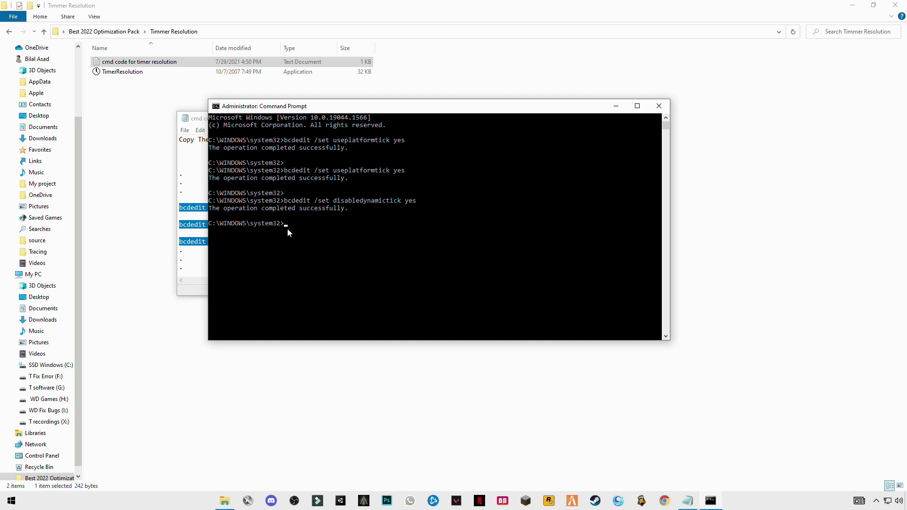
Close Command Prompt and the Notepad note.
{"action": "left_click", "coordinate": [659, 107]}
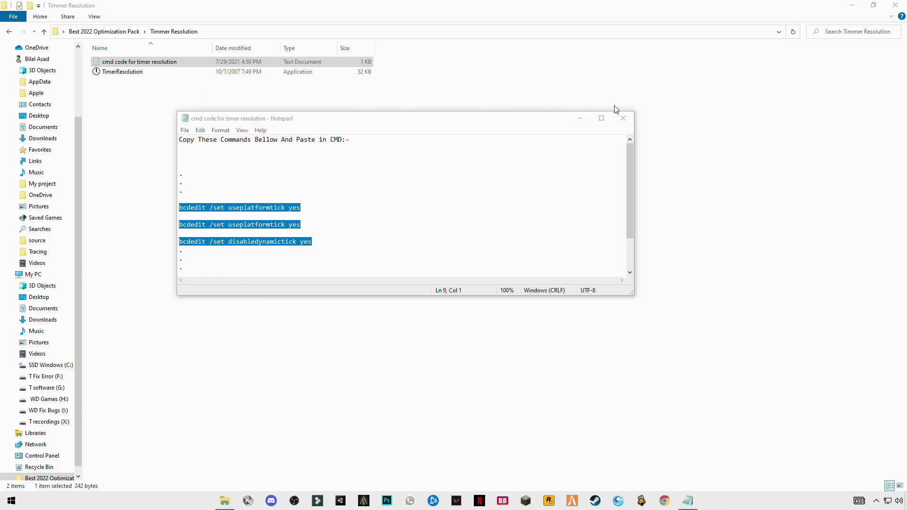
{"action": "left_click", "coordinate": [624, 118]}
{"action": "left_click", "coordinate": [291, 168]}
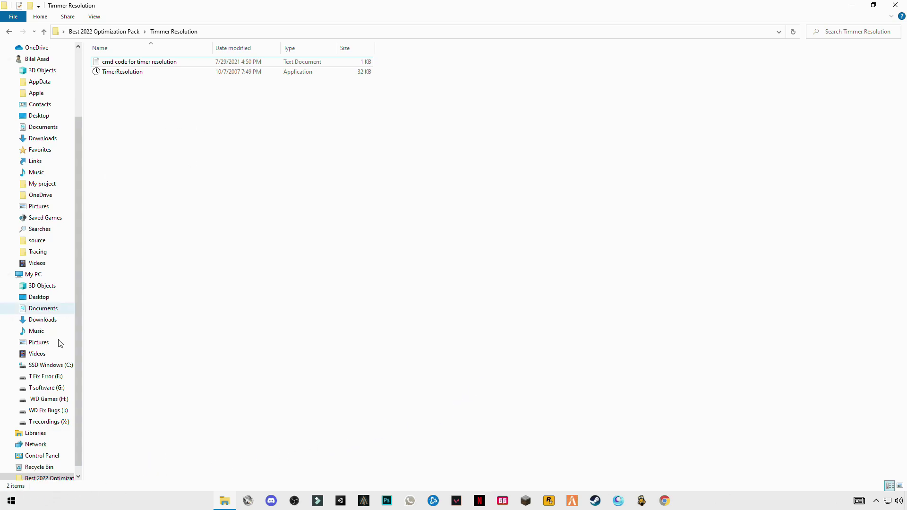
Set TimerResolution to its 0.500 ms maximum, minimize it, and close Explorer.
{"action": "double_click", "coordinate": [123, 72]}
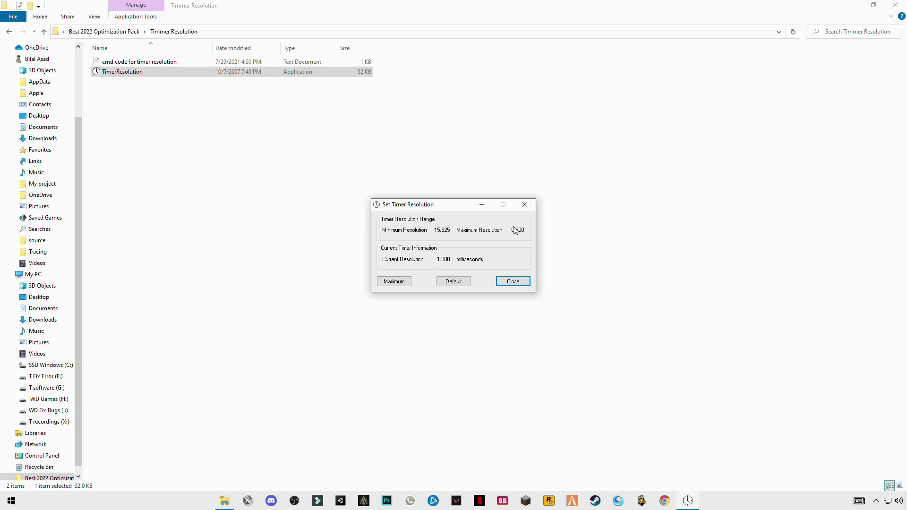
{"action": "left_click", "coordinate": [403, 284]}
{"action": "key", "text": "Tab"}
{"action": "key", "text": "Tab"}
{"action": "left_click", "coordinate": [118, 71]}
{"action": "left_click", "coordinate": [392, 282]}
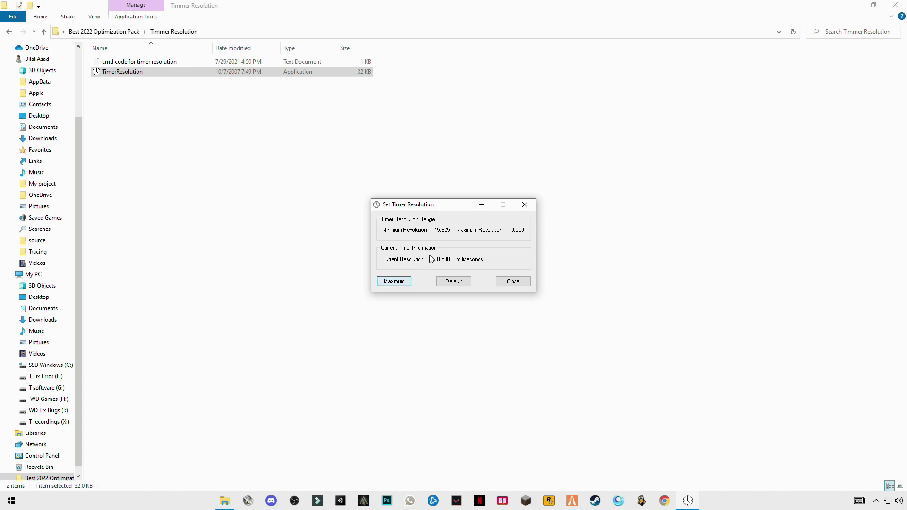
{"action": "left_click", "coordinate": [485, 206]}
{"action": "left_click", "coordinate": [896, 4]}
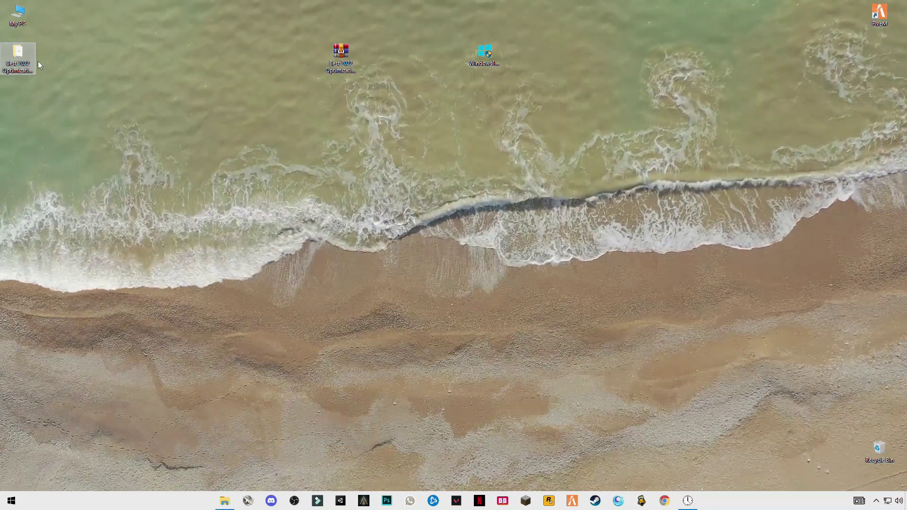
Open the Best 2022 Optimization Pack folder and rename its shortcut to 'run'.
{"action": "double_click", "coordinate": [27, 66]}
{"action": "left_click", "coordinate": [131, 83]}
{"action": "left_click", "coordinate": [131, 84]}
{"action": "key", "text": "BackSpace"}
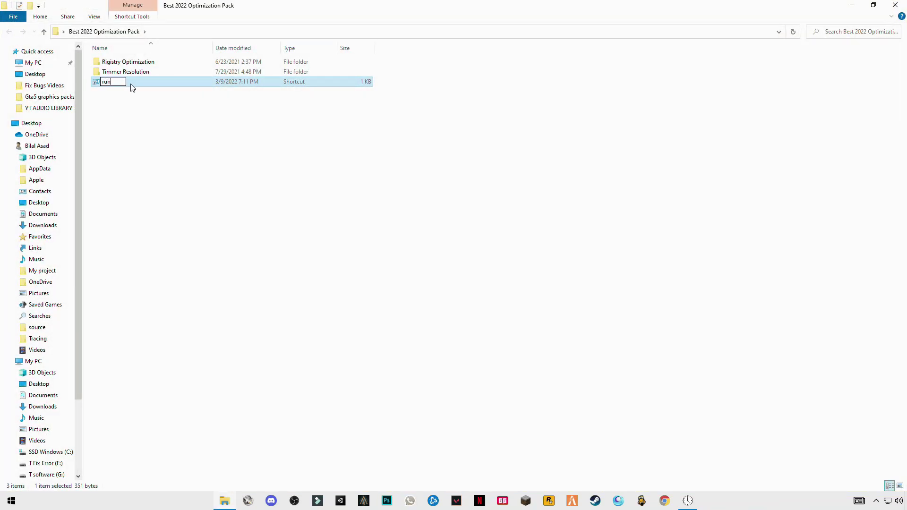
{"action": "type", "text": "run"}
{"action": "key", "text": "Return"}
Use the run shortcut to open %temp%, delete everything except in-use files, and close Temp.
{"action": "double_click", "coordinate": [108, 84]}
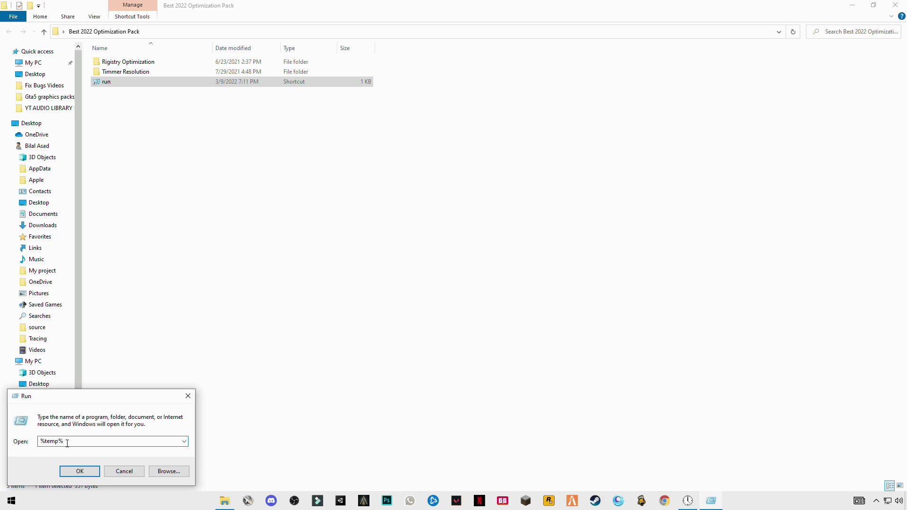
{"action": "left_click", "coordinate": [79, 472]}
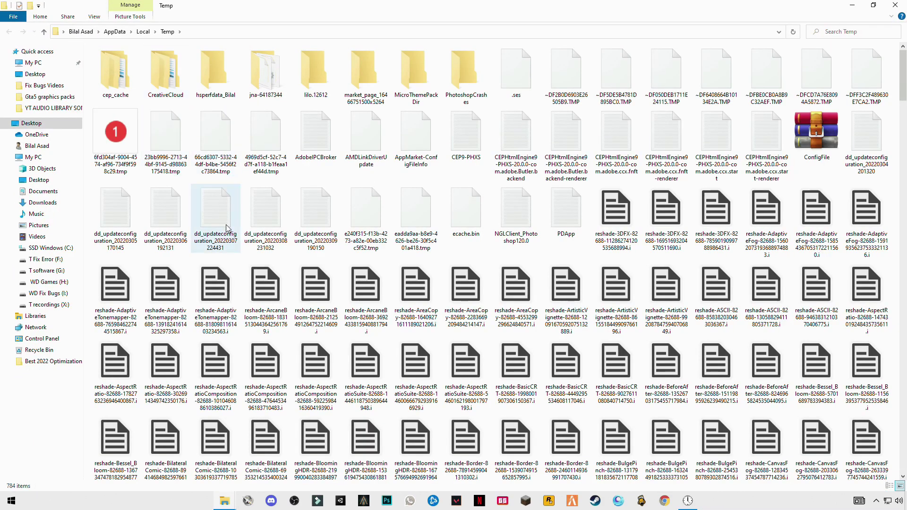
{"action": "left_click", "coordinate": [265, 217]}
{"action": "key", "text": "ctrl+a"}
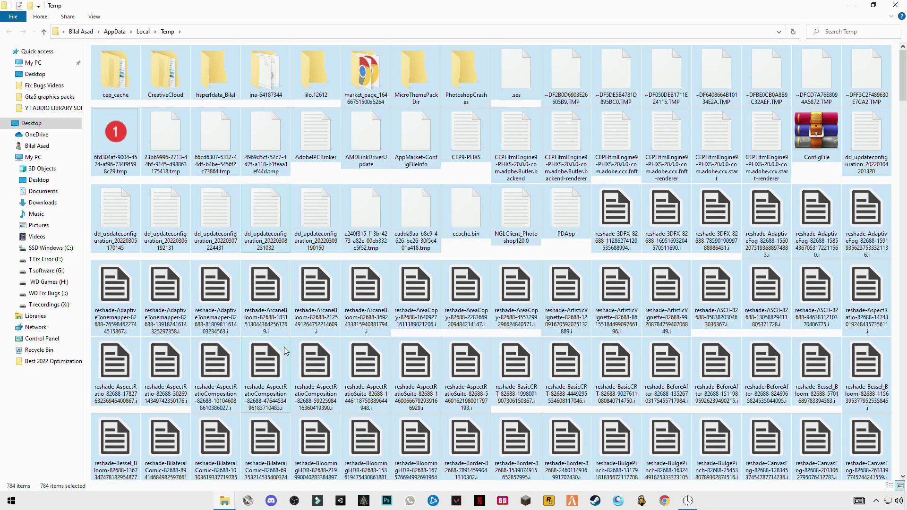
{"action": "right_click", "coordinate": [231, 220]}
{"action": "left_click", "coordinate": [115, 354]}
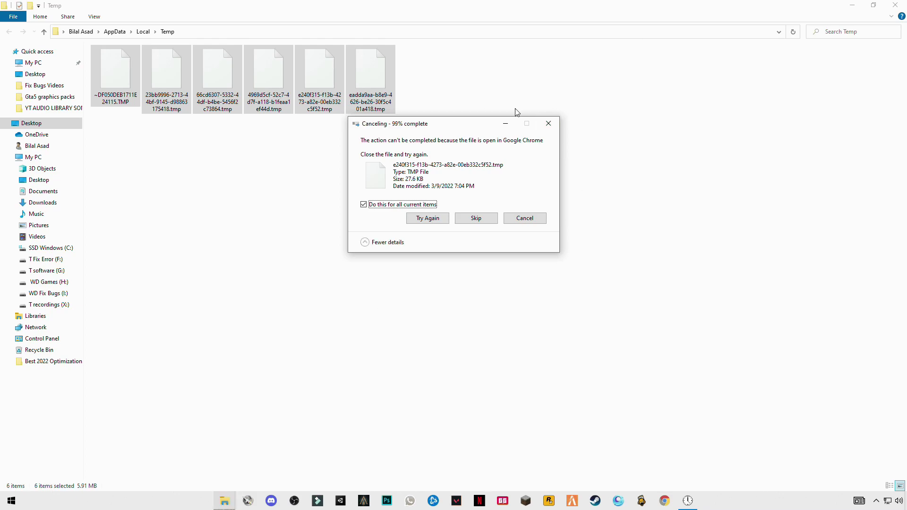
{"action": "left_click", "coordinate": [895, 5]}
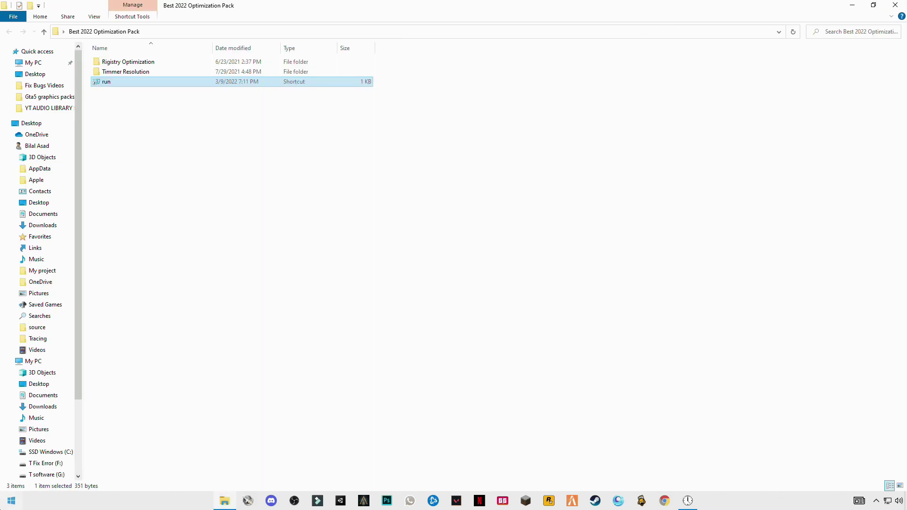
Launch the run shortcut with the entry changed to 'temp' to open the Windows Temp folder.
{"action": "double_click", "coordinate": [109, 82]}
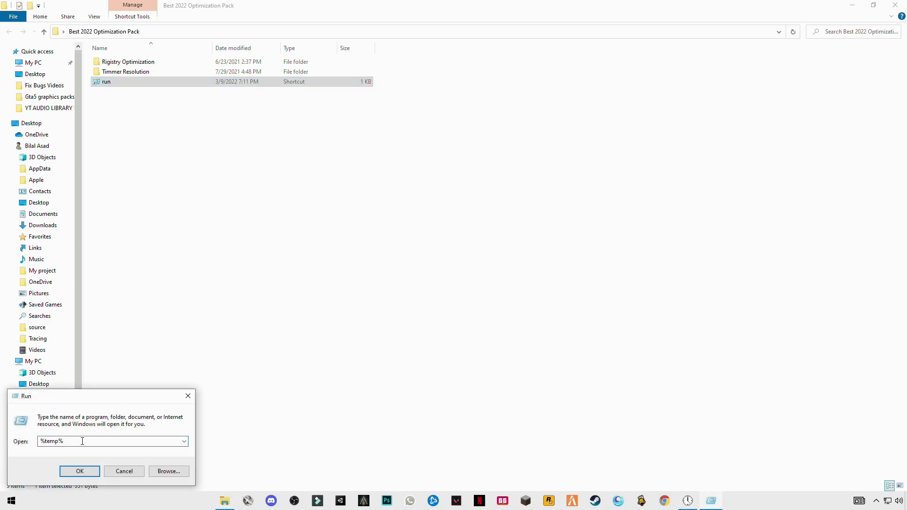
{"action": "key", "text": "BackSpace"}
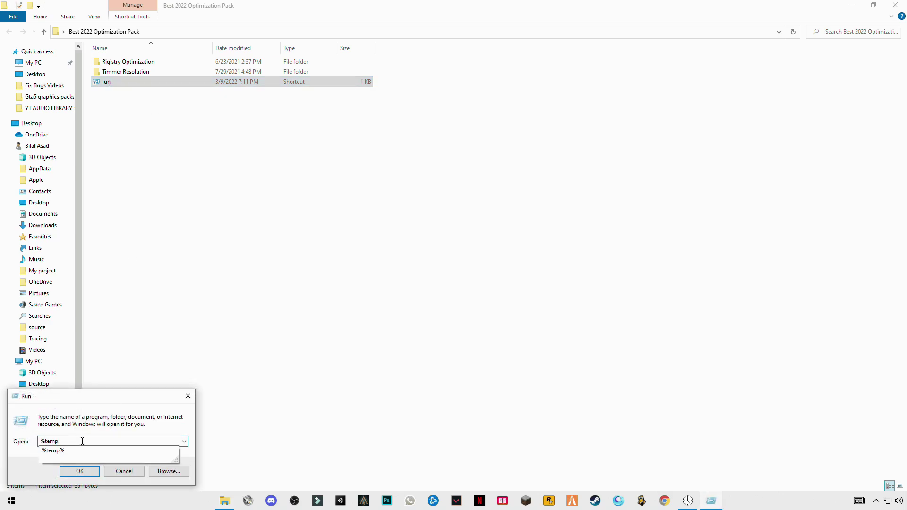
{"action": "key", "text": "BackSpace"}
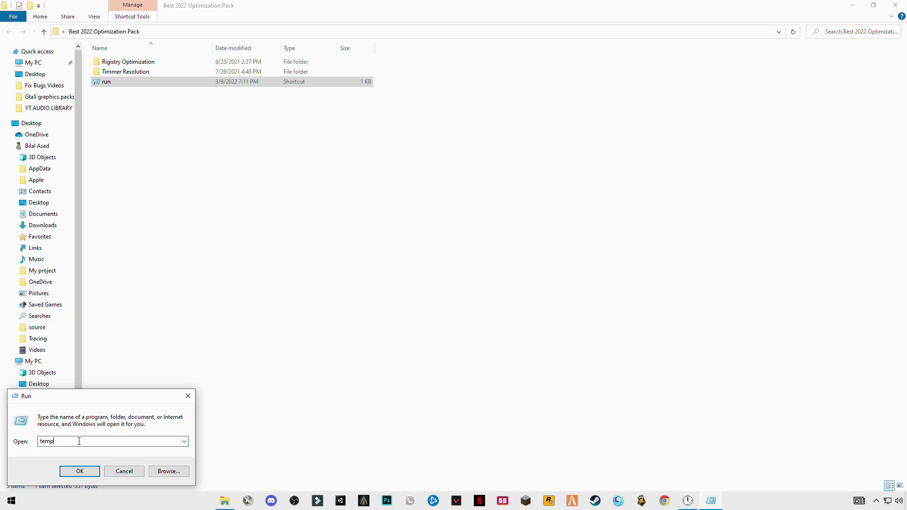
{"action": "left_click", "coordinate": [80, 471]}
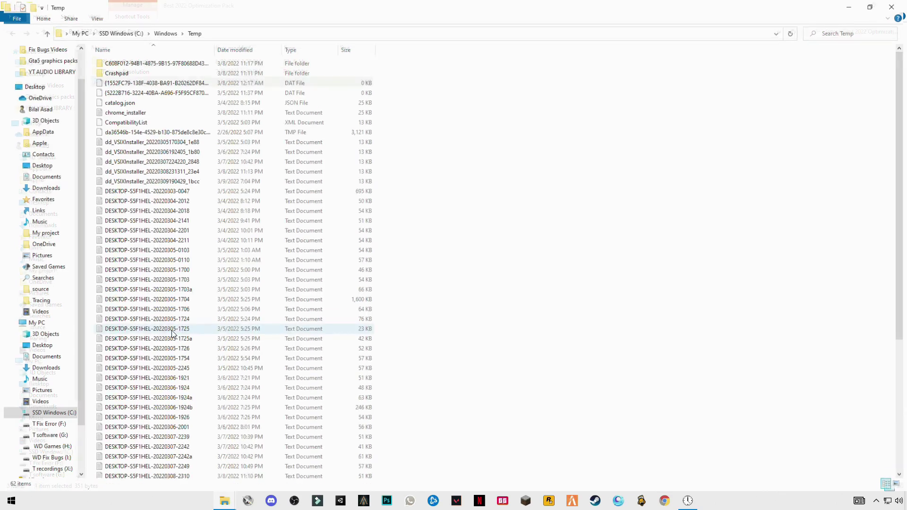
Delete all Windows Temp files, granting admin permission and skipping the two in-use files.
{"action": "left_click", "coordinate": [174, 213]}
{"action": "key", "text": "ctrl+a"}
{"action": "right_click", "coordinate": [183, 191]}
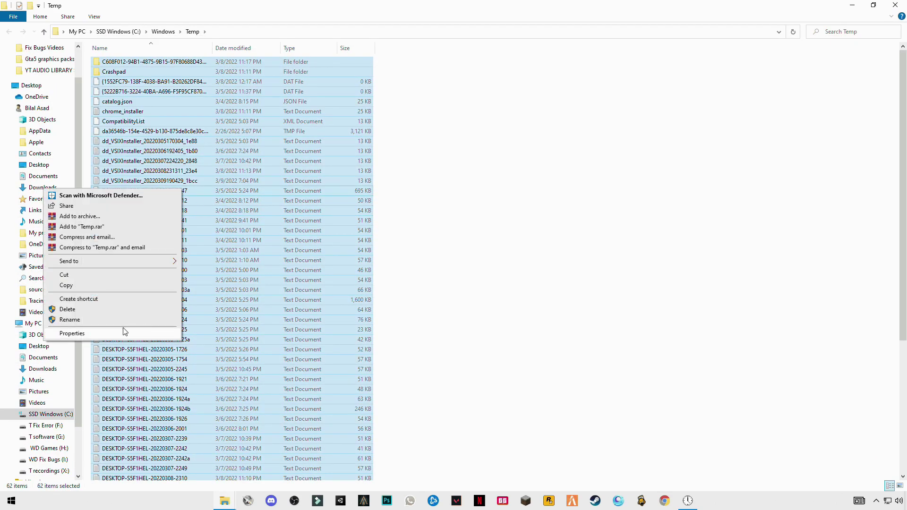
{"action": "left_click", "coordinate": [66, 310]}
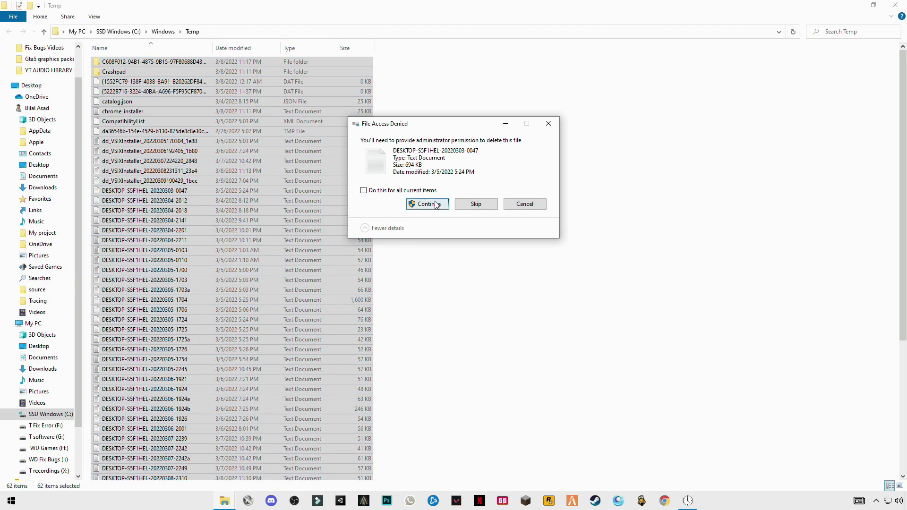
{"action": "left_click", "coordinate": [437, 204]}
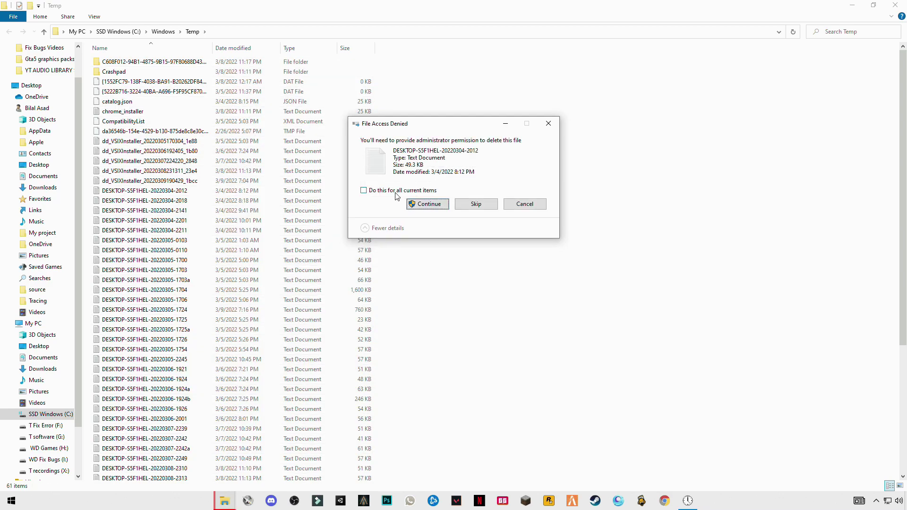
{"action": "left_click", "coordinate": [433, 205]}
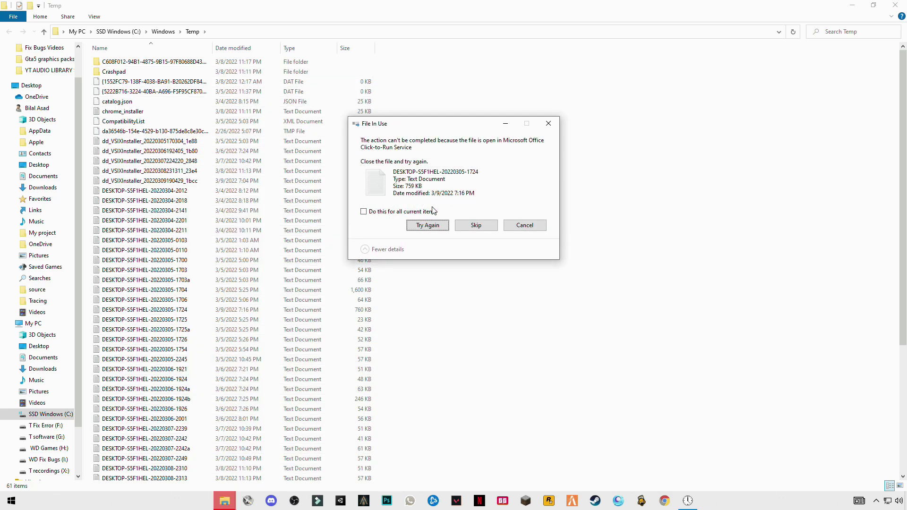
{"action": "left_click", "coordinate": [482, 229]}
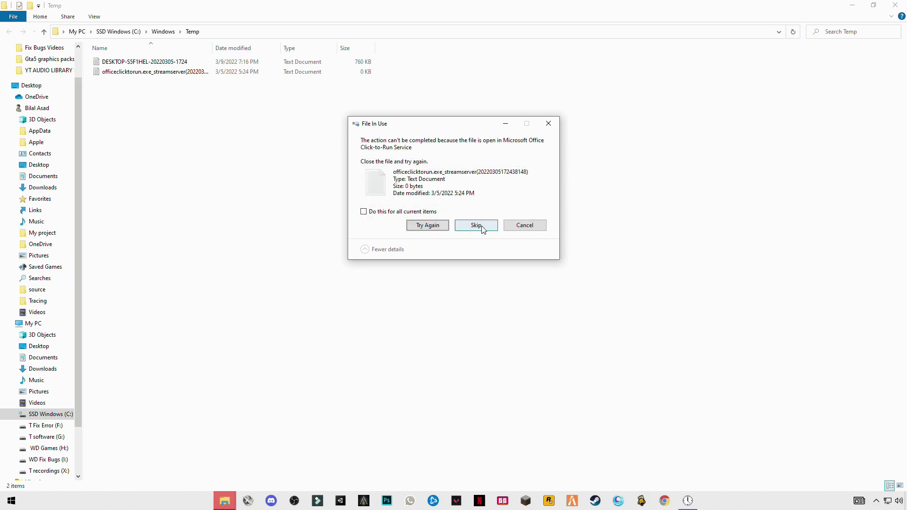
{"action": "left_click", "coordinate": [477, 225]}
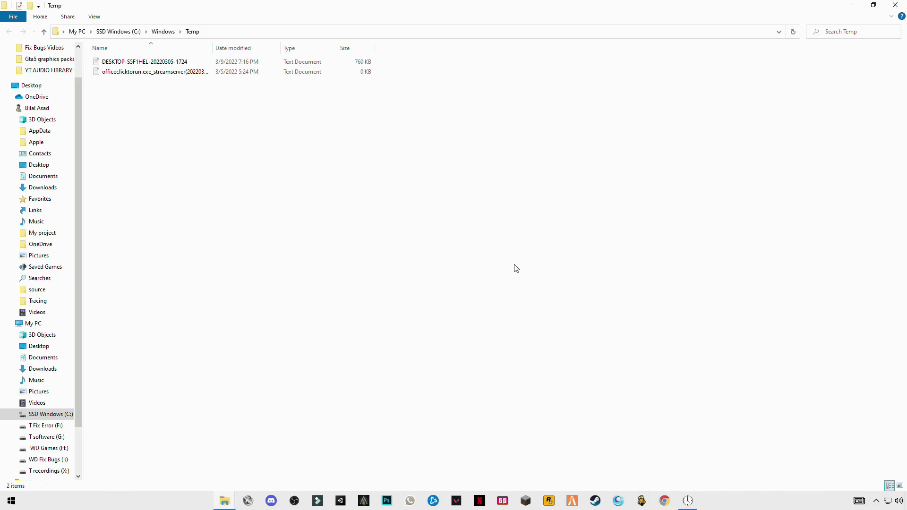
Open 'prefetch' via the run shortcut, delete all but one in-use file, and close Explorer.
{"action": "left_click", "coordinate": [895, 5]}
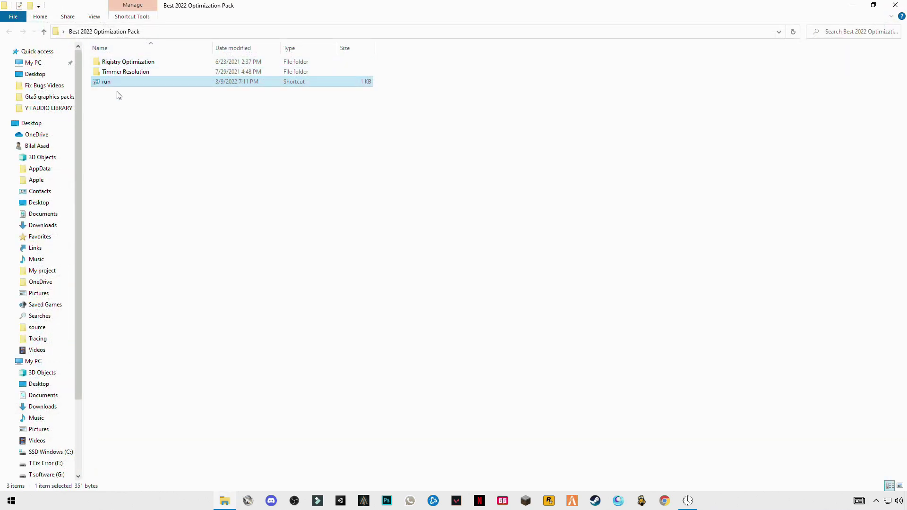
{"action": "double_click", "coordinate": [101, 85]}
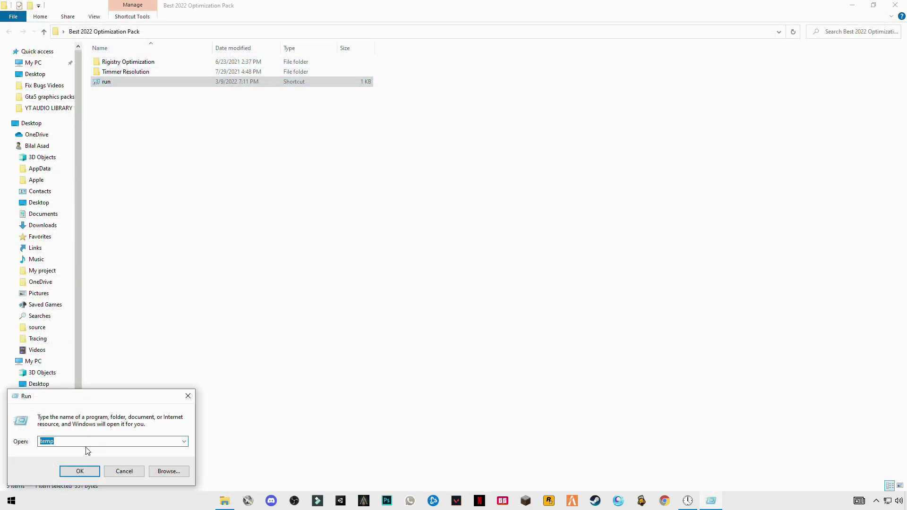
{"action": "type", "text": "prefe"}
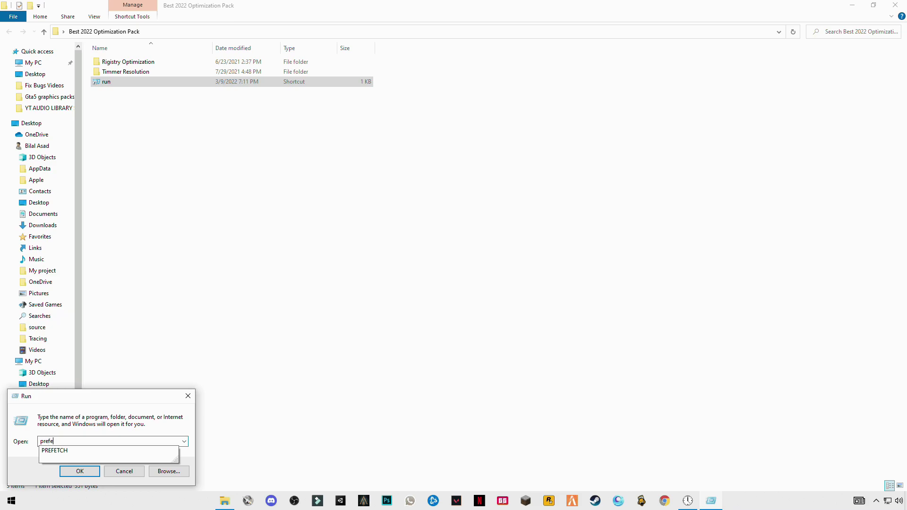
{"action": "type", "text": "tch"}
{"action": "key", "text": "Return"}
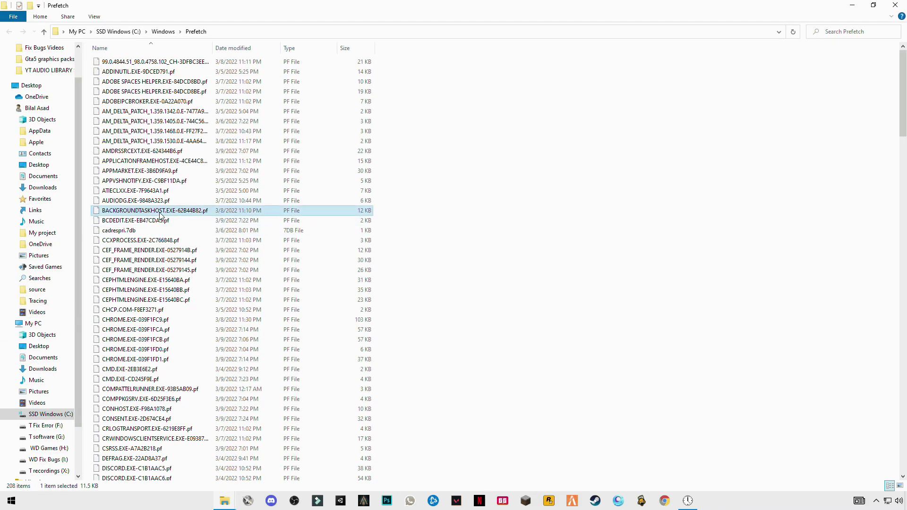
{"action": "key", "text": "ctrl+a"}
{"action": "right_click", "coordinate": [173, 344]}
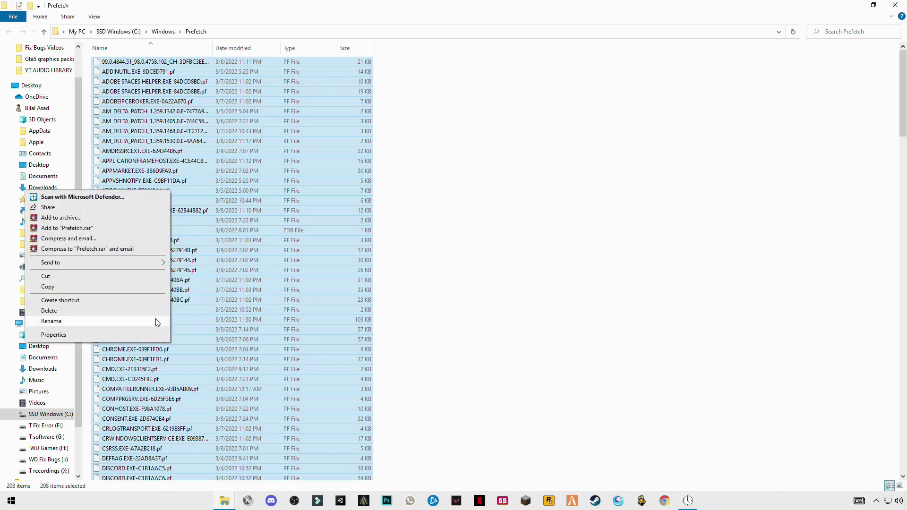
{"action": "left_click", "coordinate": [105, 312]}
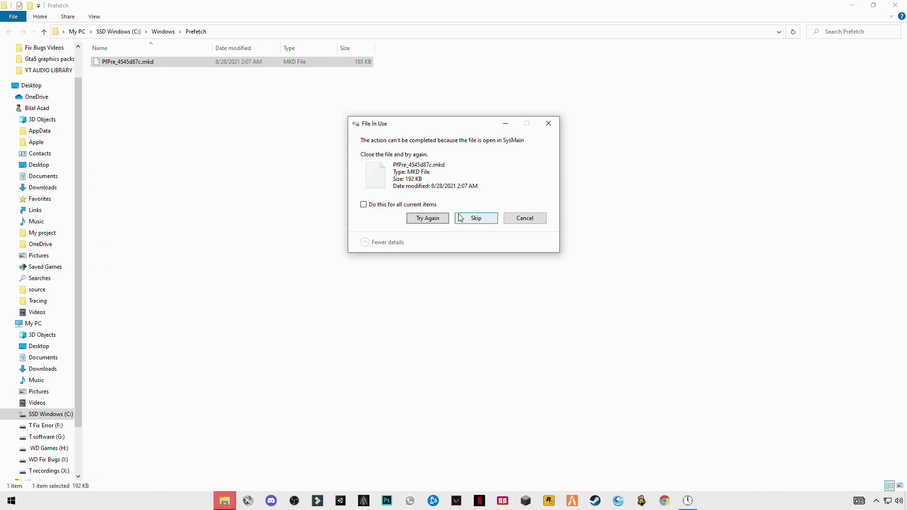
{"action": "left_click", "coordinate": [475, 219]}
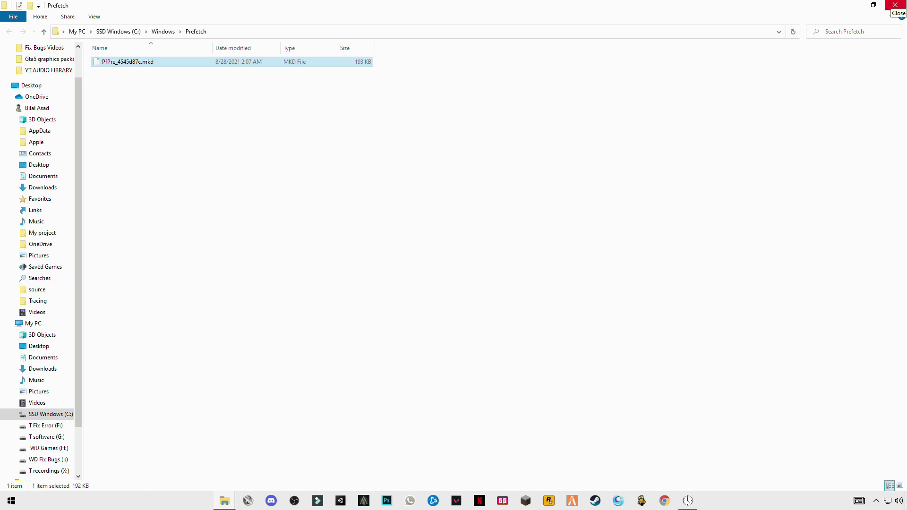
{"action": "left_click", "coordinate": [895, 5]}
{"action": "left_click", "coordinate": [895, 5]}
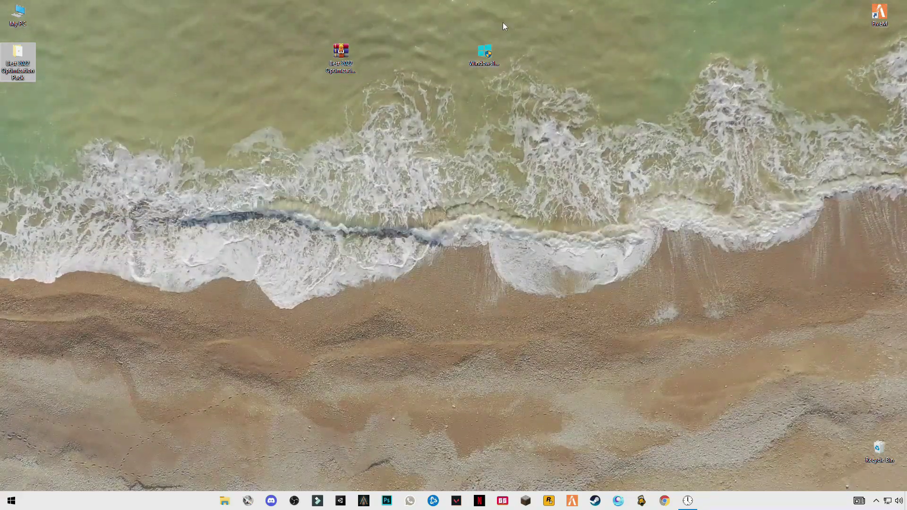
Exit the Windows 10 Update Assistant's 'Thank you for updating' window.
{"action": "left_click_drag", "start_coordinate": [513, 26], "coordinate": [460, 64]}
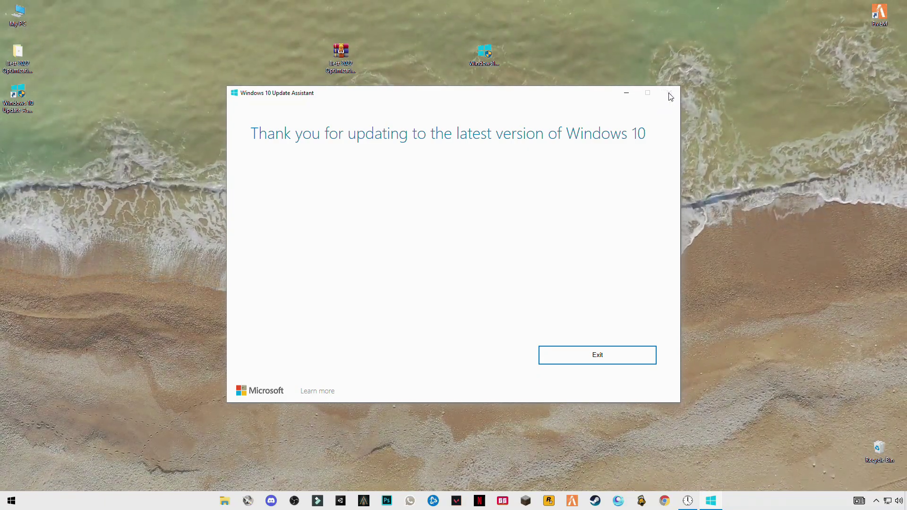
{"action": "left_click", "coordinate": [597, 357]}
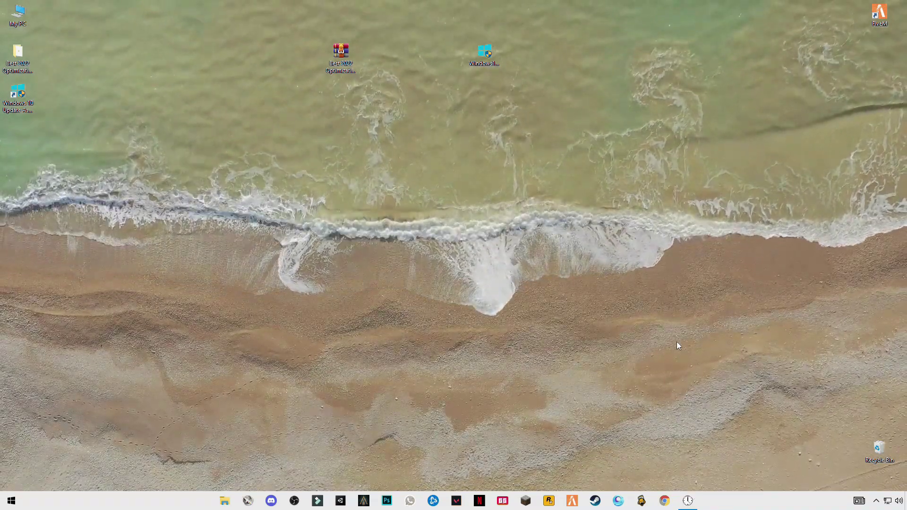
{"action": "left_click", "coordinate": [688, 501]}
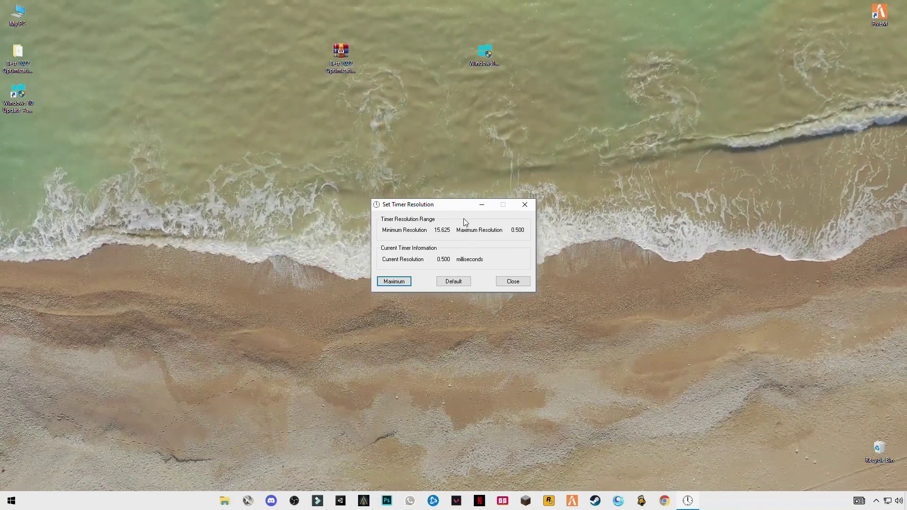
{"action": "left_click_drag", "start_coordinate": [442, 205], "coordinate": [493, 201]}
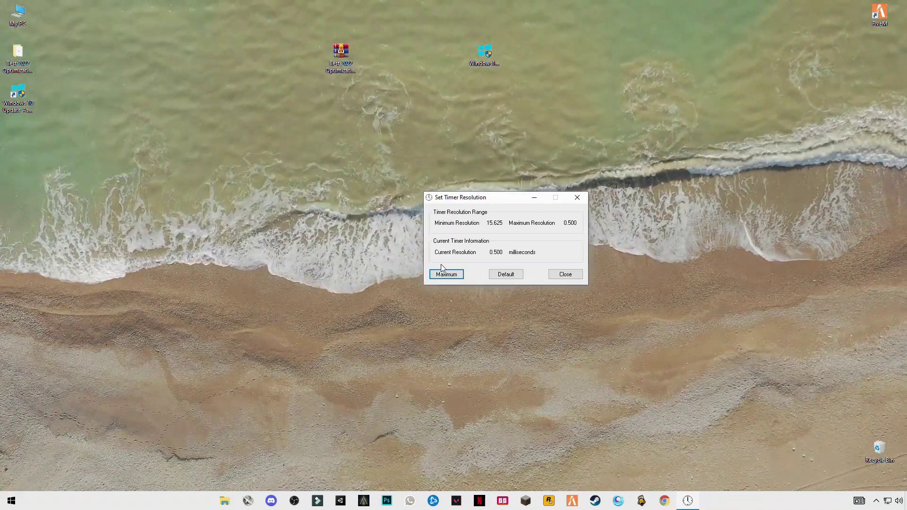
{"action": "left_click", "coordinate": [535, 198]}
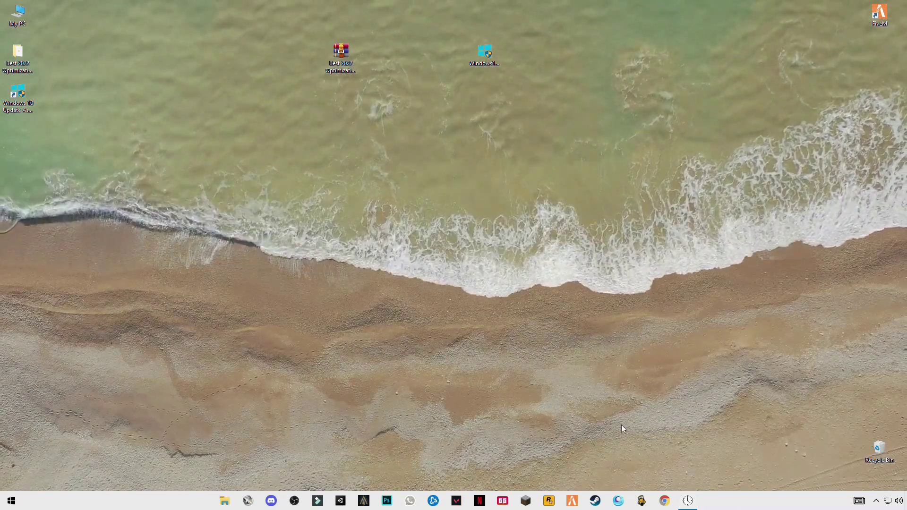